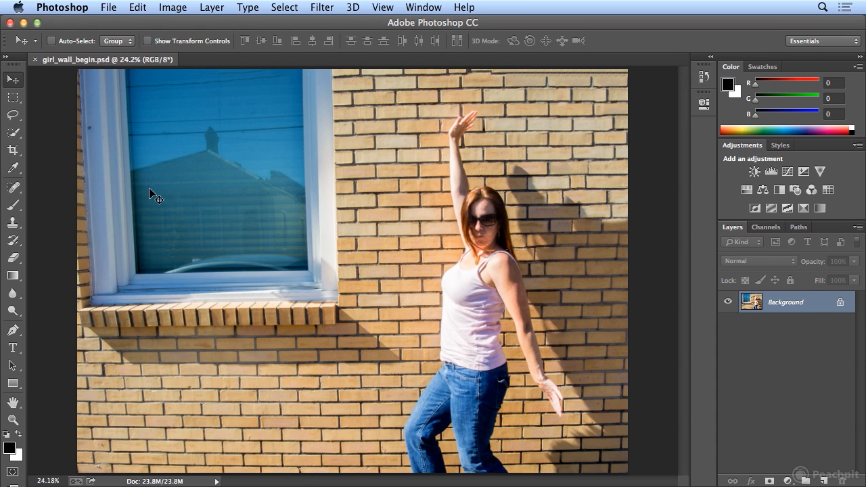
# Step: Place pear.psd from the 05_layers_and_masks folder into the brick wall photo
pyautogui.click(108, 7)
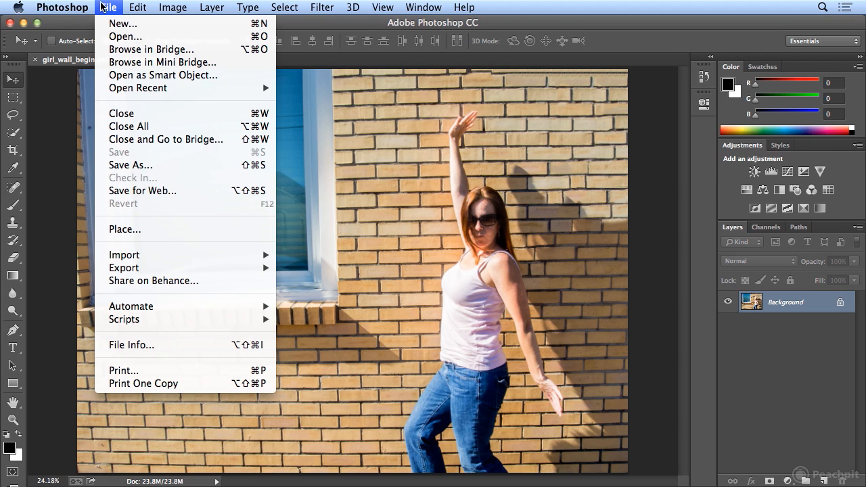
pyautogui.click(192, 229)
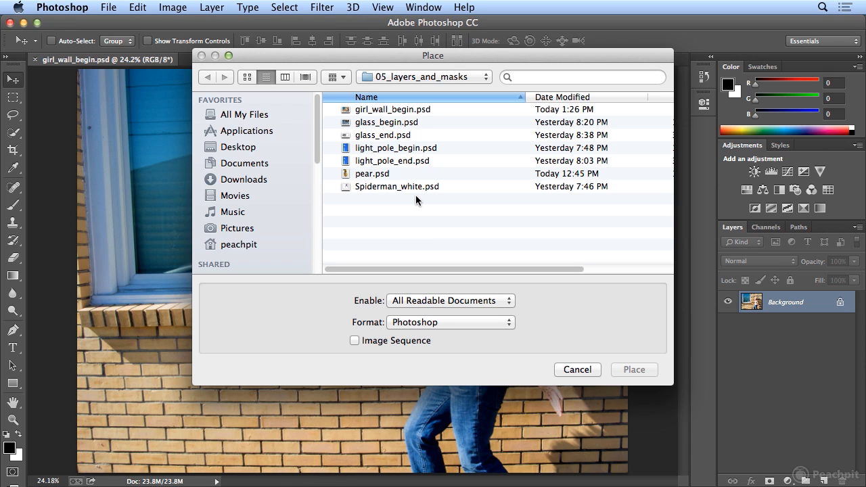
pyautogui.click(359, 176)
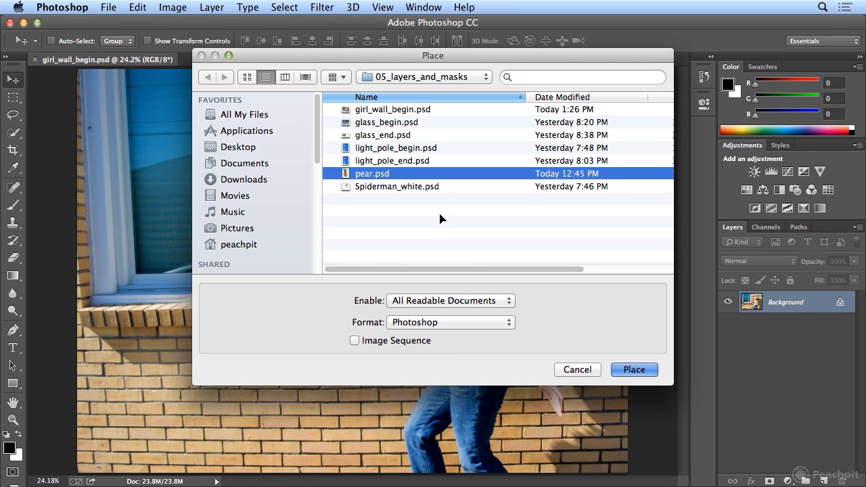
pyautogui.press('Return')
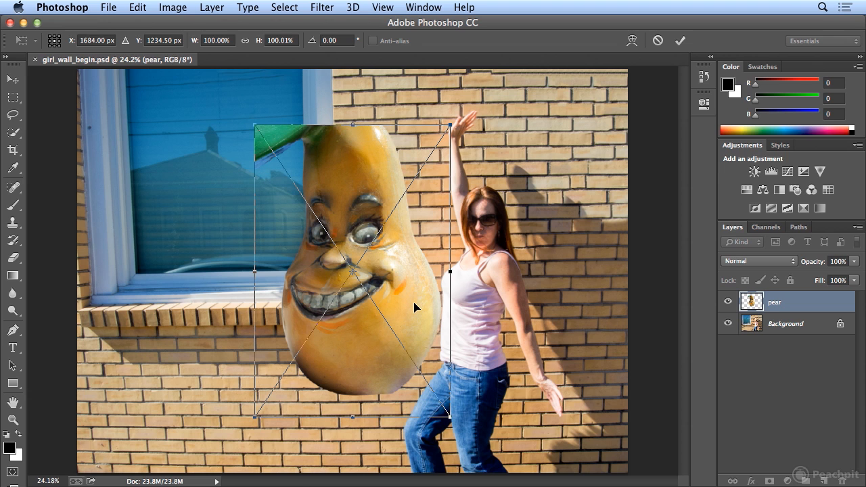
# Step: Move the placed pear over the window and scale it proportionally to about 75% so it fits inside the frame
pyautogui.moveTo(418, 308); pyautogui.dragTo(289, 257)
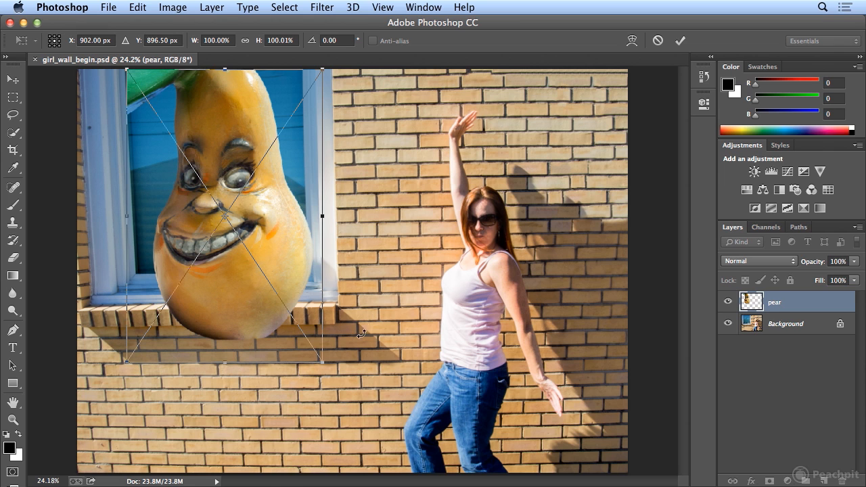
pyautogui.moveTo(323, 361); pyautogui.dragTo(276, 290)
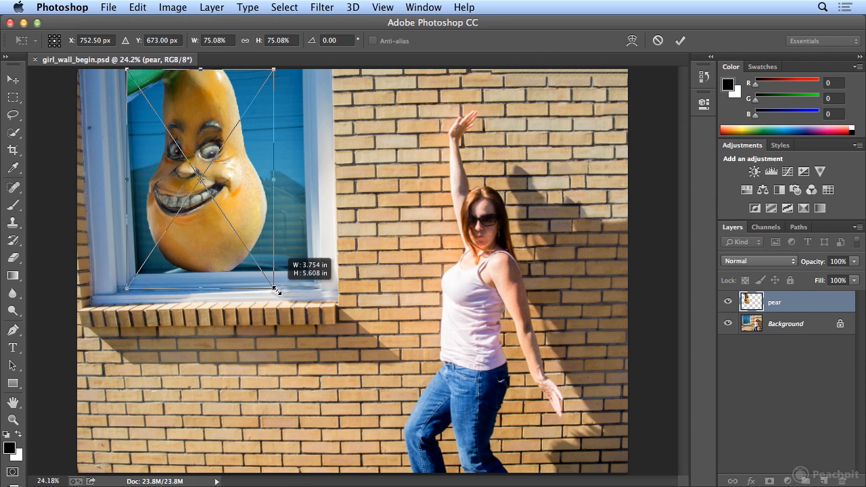
pyautogui.moveTo(276, 290); pyautogui.dragTo(277, 291)
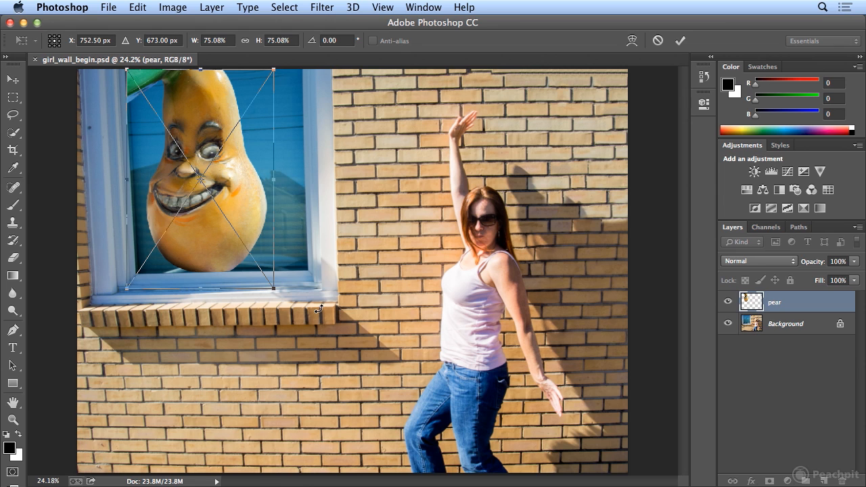
# Step: Fine-tune the pear's position in the window with about -1.66° rotation and 75.8% scale, and commit the placement
pyautogui.moveTo(319, 310); pyautogui.dragTo(319, 307)
pyautogui.press('Up')
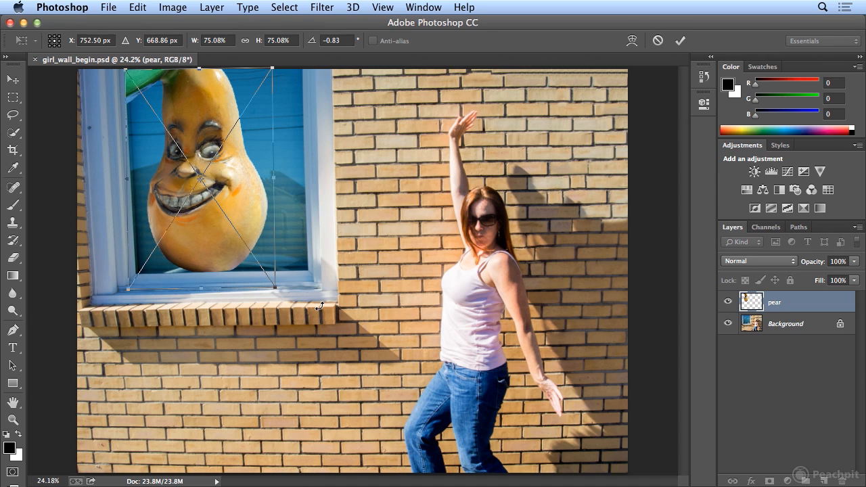
pyautogui.press('Right')
pyautogui.press('Right')
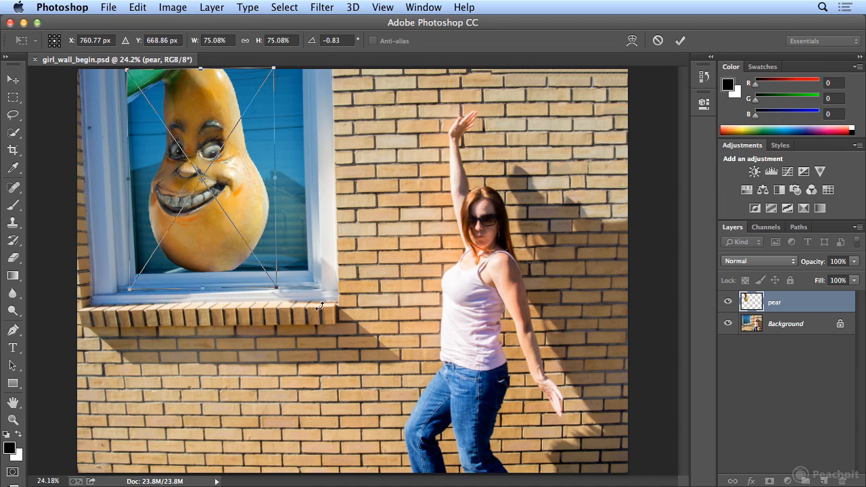
pyautogui.moveTo(298, 296); pyautogui.dragTo(299, 293)
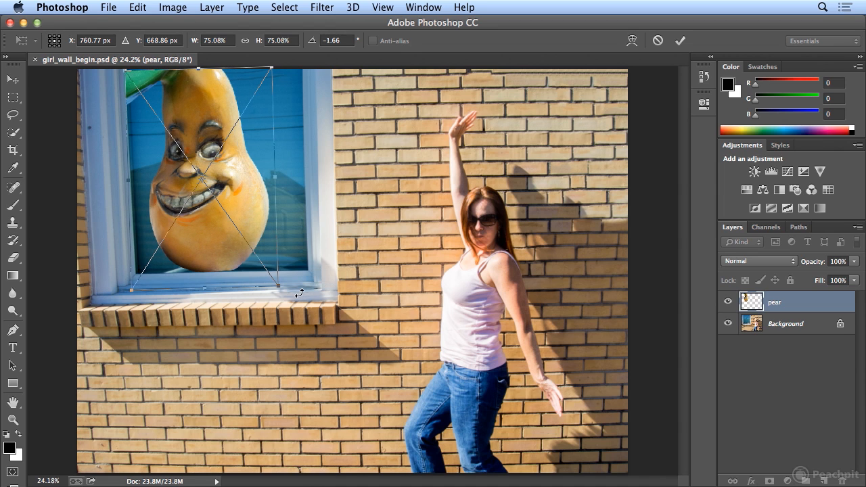
pyautogui.press('Up')
pyautogui.press('Right')
pyautogui.press('Up')
pyautogui.press('Left')
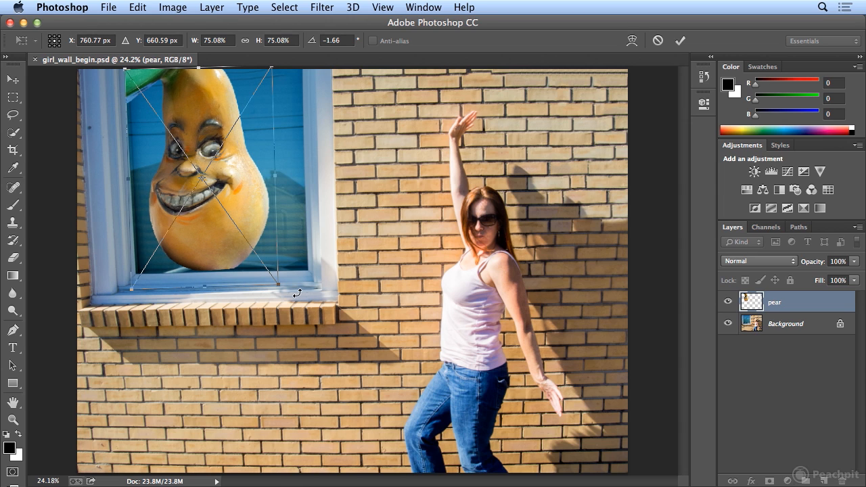
pyautogui.moveTo(280, 283); pyautogui.dragTo(281, 285)
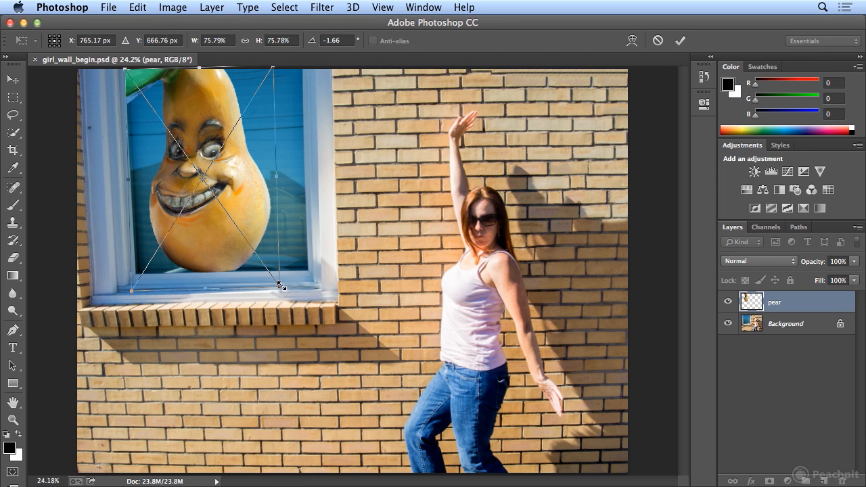
pyautogui.press('Return')
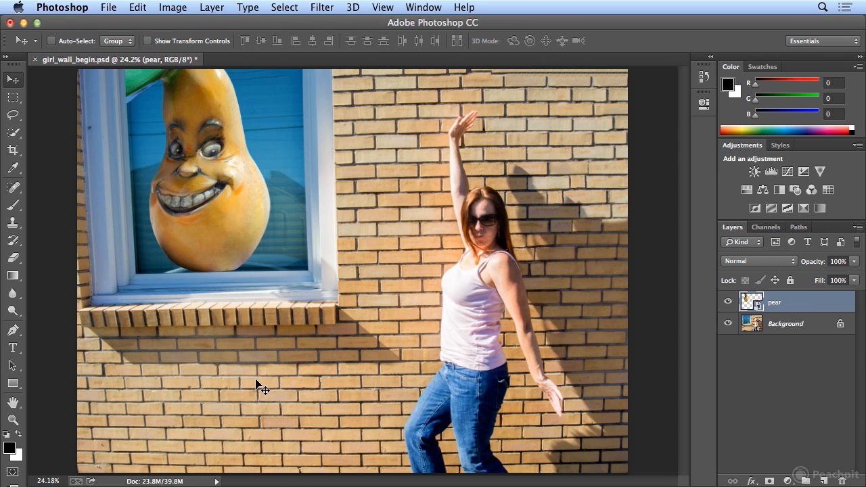
# Step: Create a new empty layer named "fill" above the pear layer
pyautogui.click(13, 98)
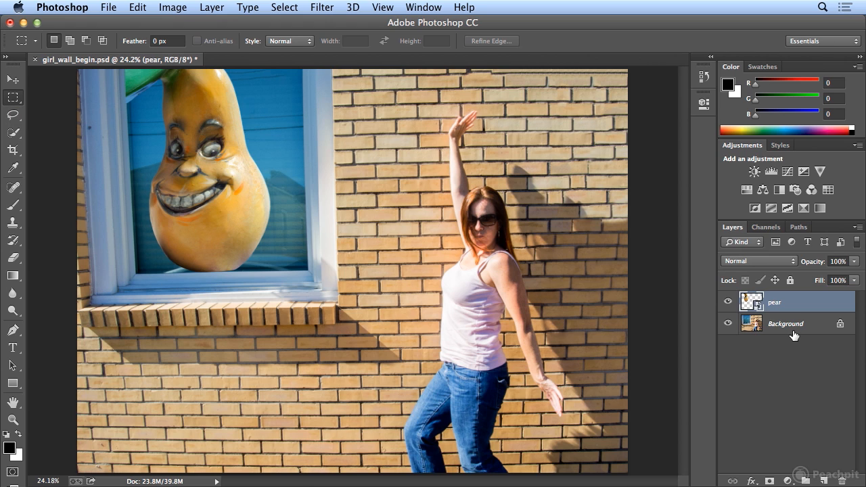
pyautogui.click(218, 7)
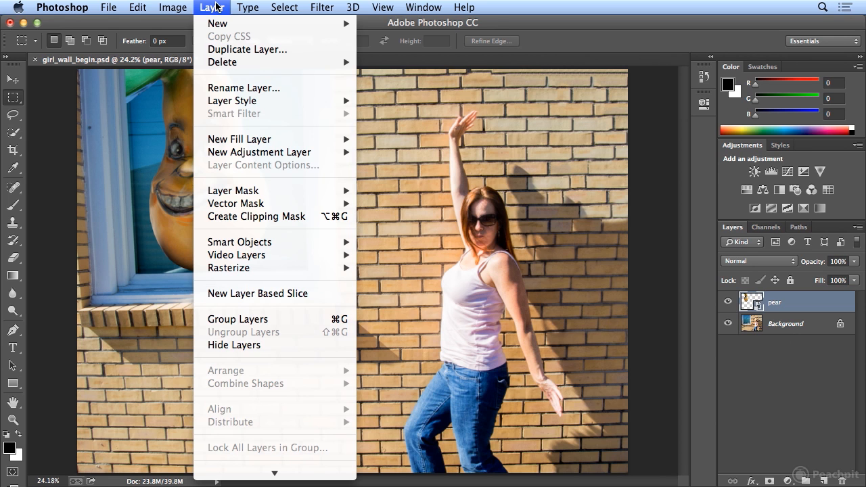
pyautogui.moveTo(217, 24)
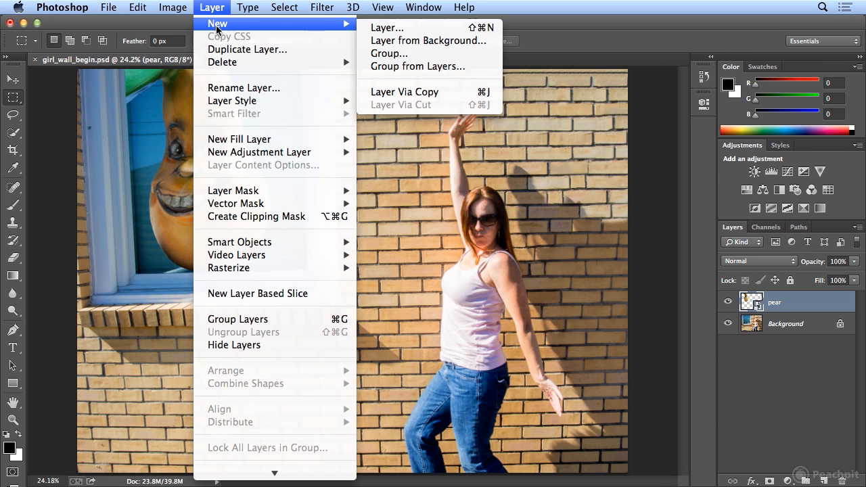
pyautogui.click(372, 30)
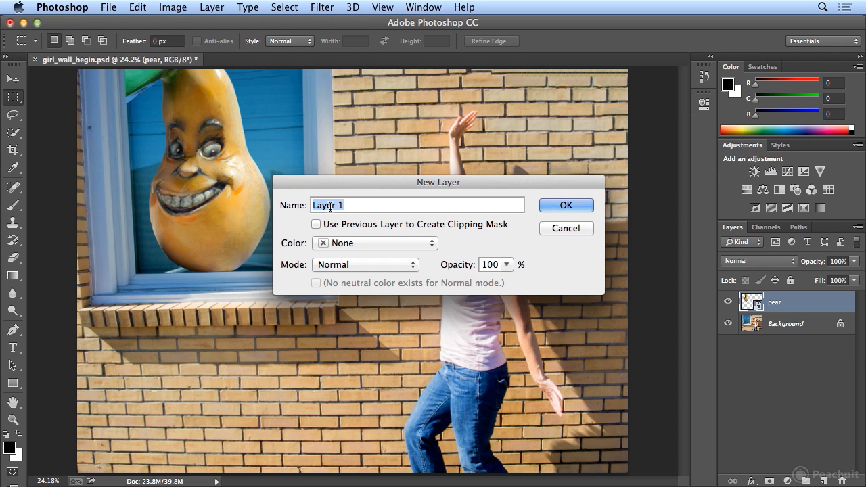
pyautogui.write('fill')
pyautogui.click(566, 206)
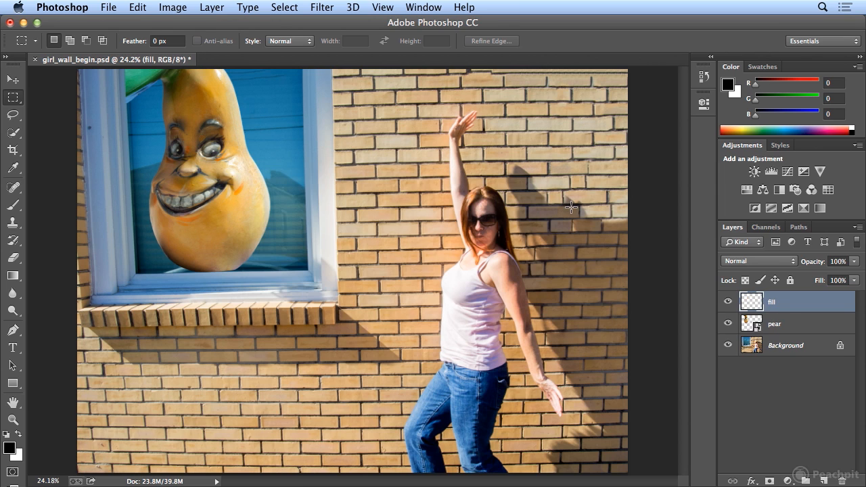
# Step: Temporarily hide the pear and Background layers to examine the fill layer's contents, and show both again
pyautogui.click(729, 324)
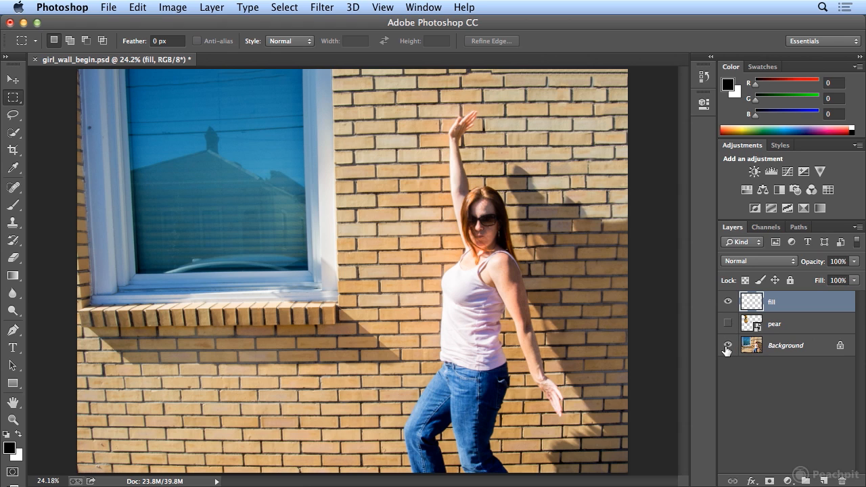
pyautogui.click(727, 347)
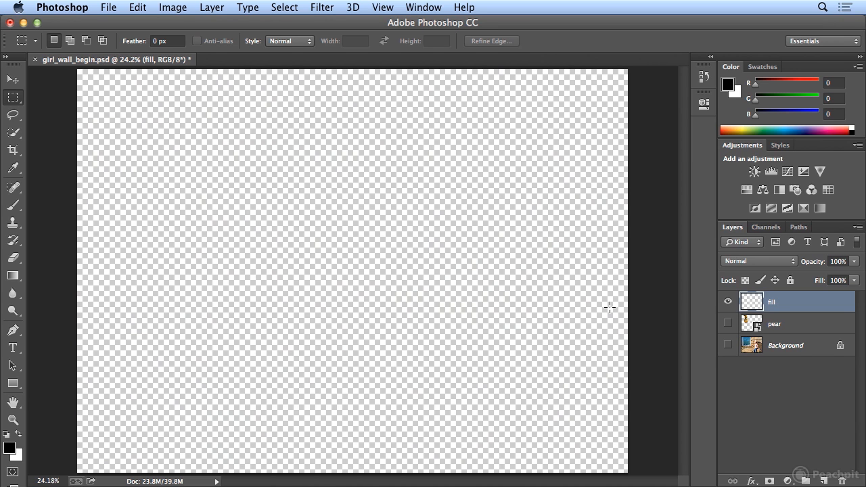
pyautogui.click(728, 324)
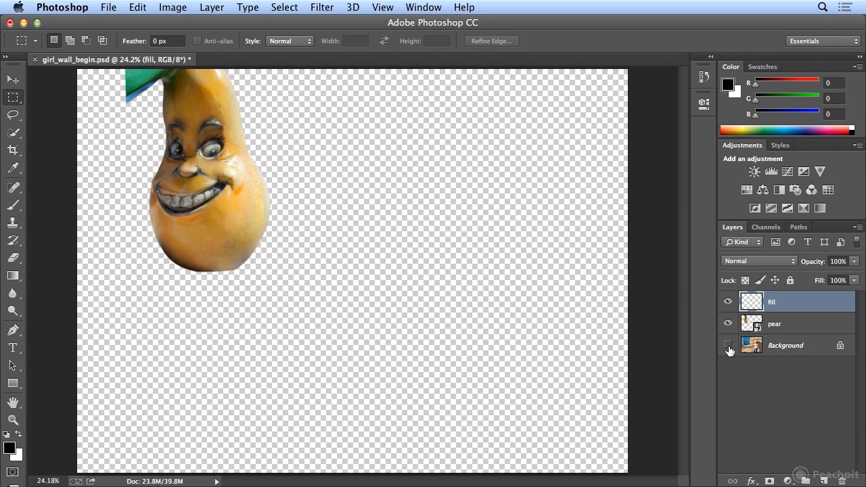
pyautogui.click(728, 345)
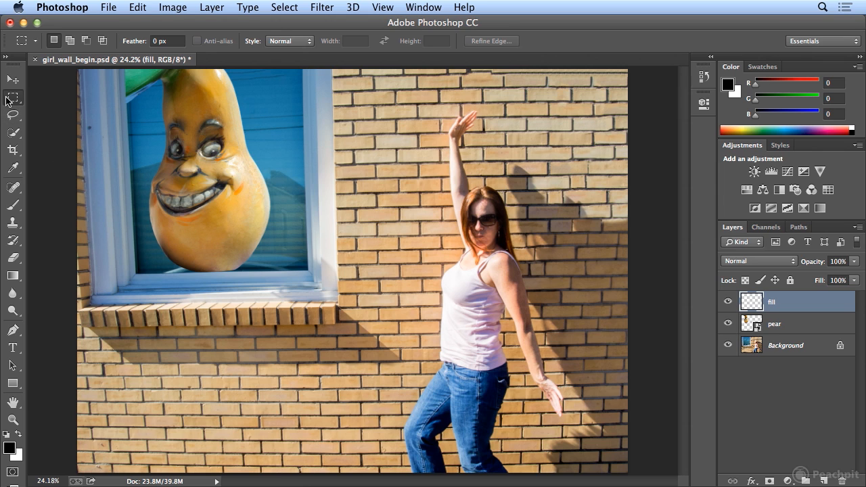
# Step: Make a rectangular selection on the bricks below the window sill, from the photo's left edge to the sill's right end
pyautogui.moveTo(67, 334); pyautogui.dragTo(338, 448)
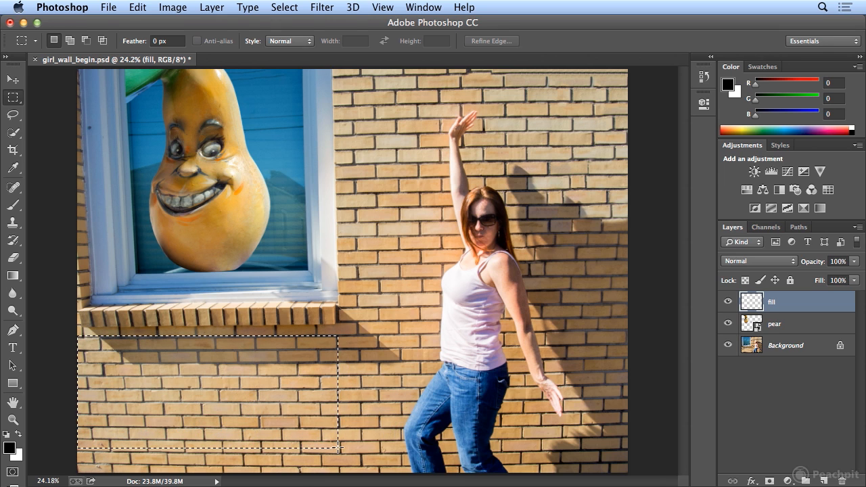
pyautogui.moveTo(231, 410); pyautogui.dragTo(336, 451)
pyautogui.click(64, 347)
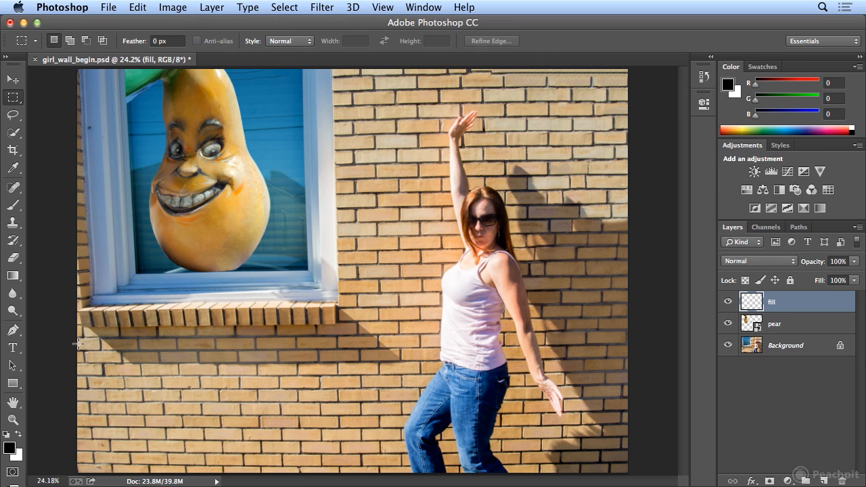
pyautogui.moveTo(160, 390); pyautogui.dragTo(161, 391)
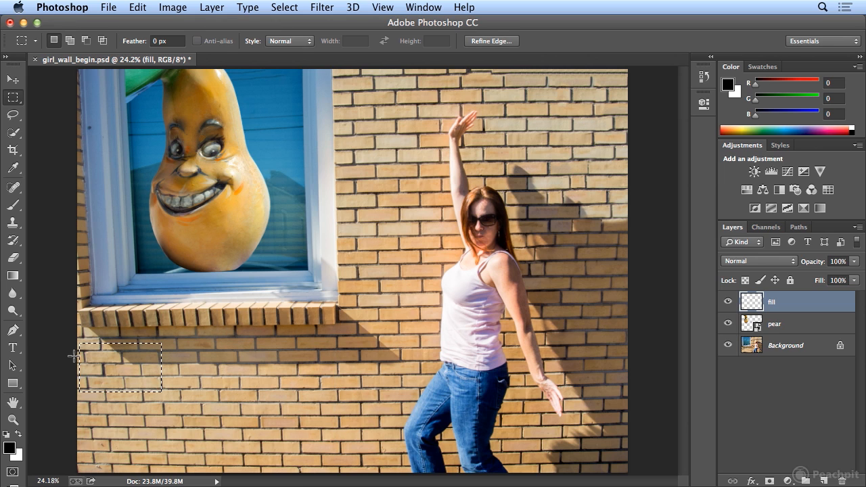
pyautogui.moveTo(250, 435); pyautogui.dragTo(340, 446)
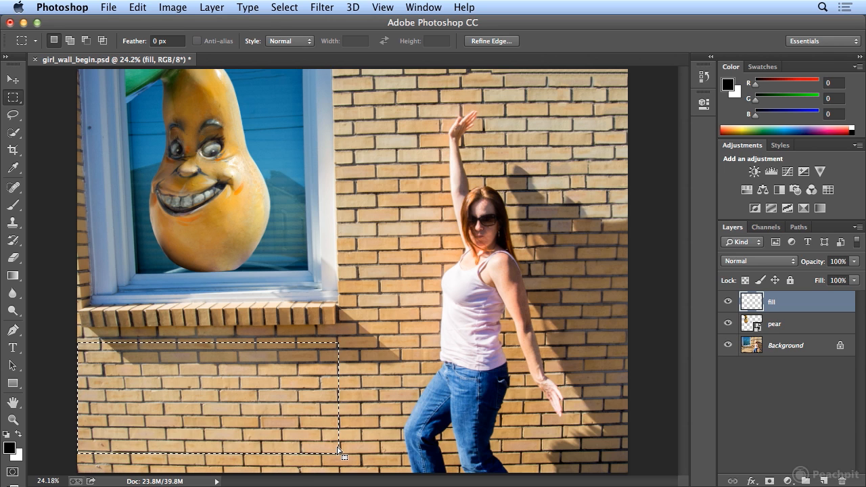
# Step: Fill the selection on the fill layer with dark green #16431c sampled from the pear's leaf at 100% opacity, and deselect
pyautogui.click(138, 8)
pyautogui.click(181, 230)
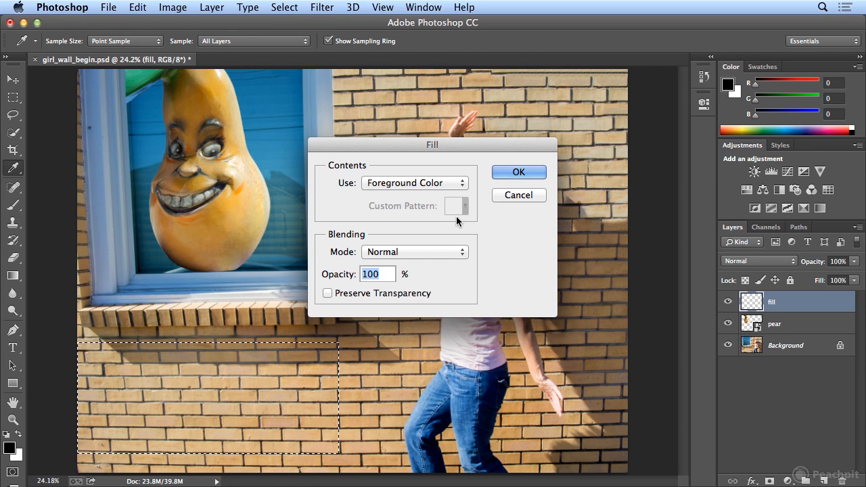
pyautogui.click(420, 184)
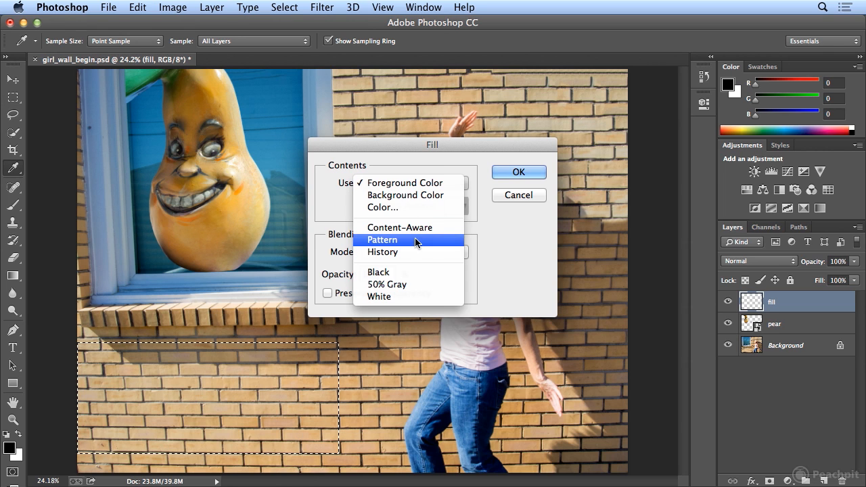
pyautogui.click(417, 208)
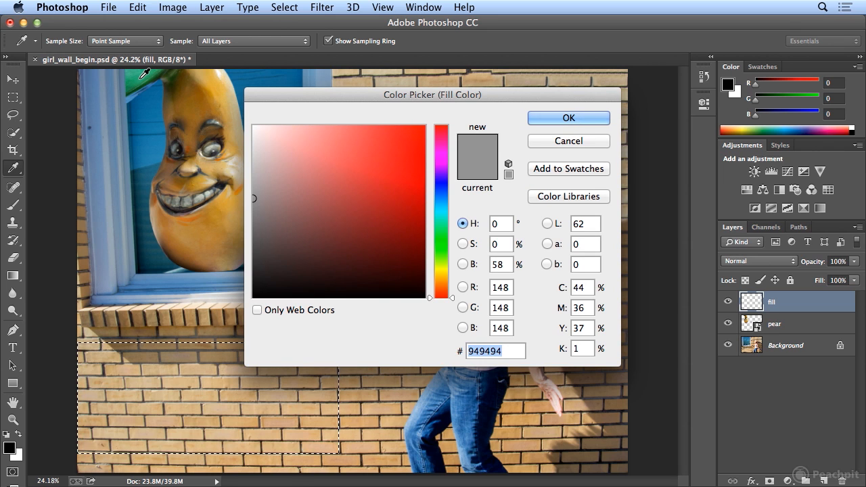
pyautogui.click(144, 73)
pyautogui.click(138, 84)
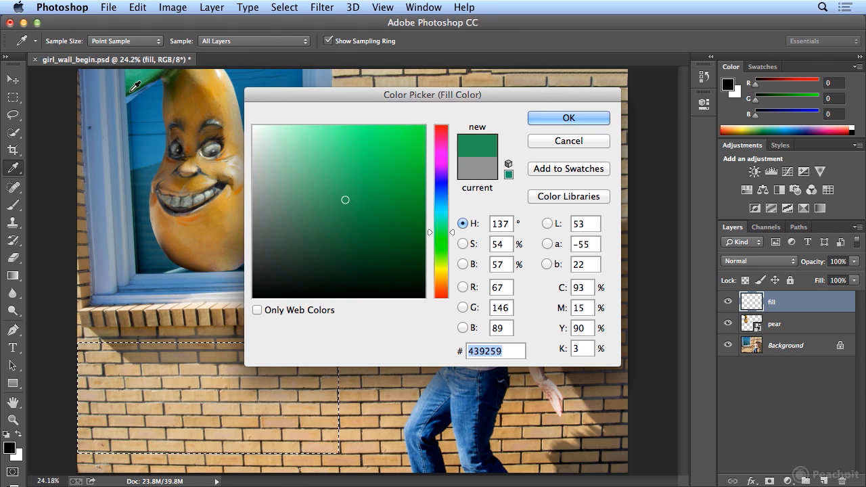
pyautogui.click(128, 95)
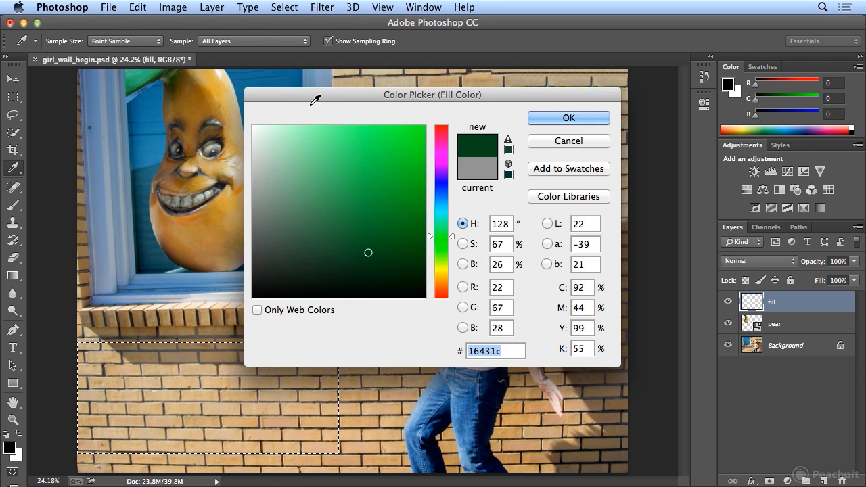
pyautogui.click(555, 119)
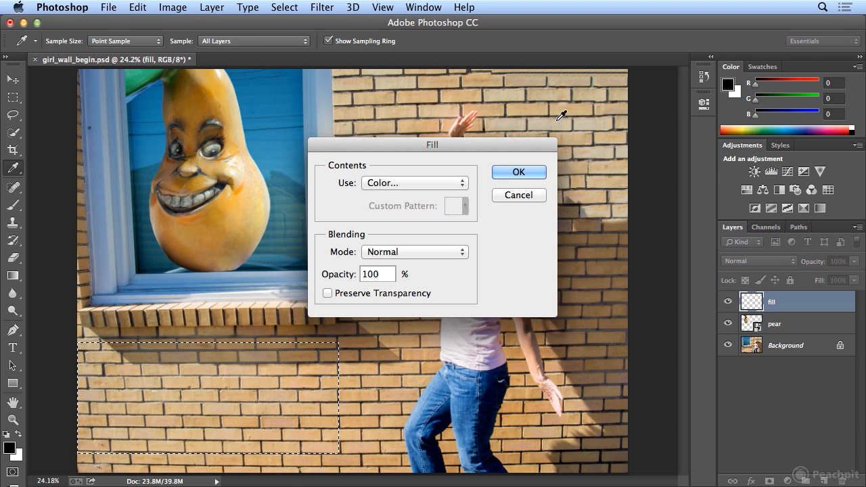
pyautogui.click(519, 172)
pyautogui.press('m')
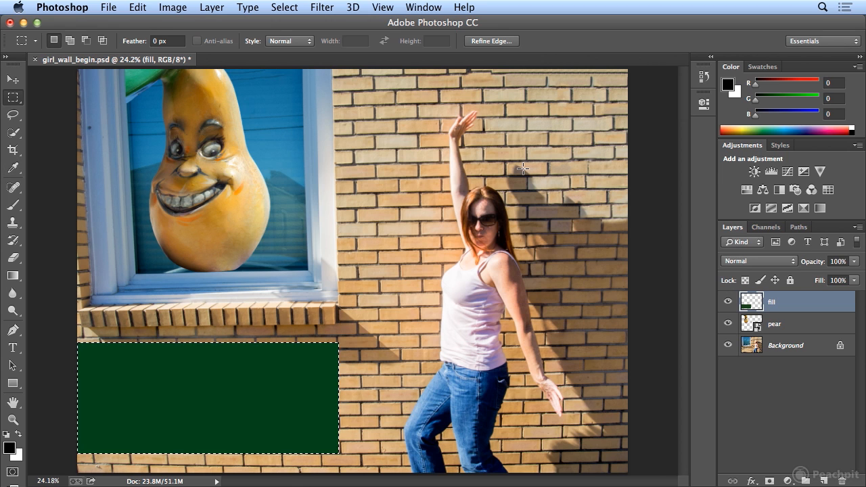
pyautogui.click(284, 7)
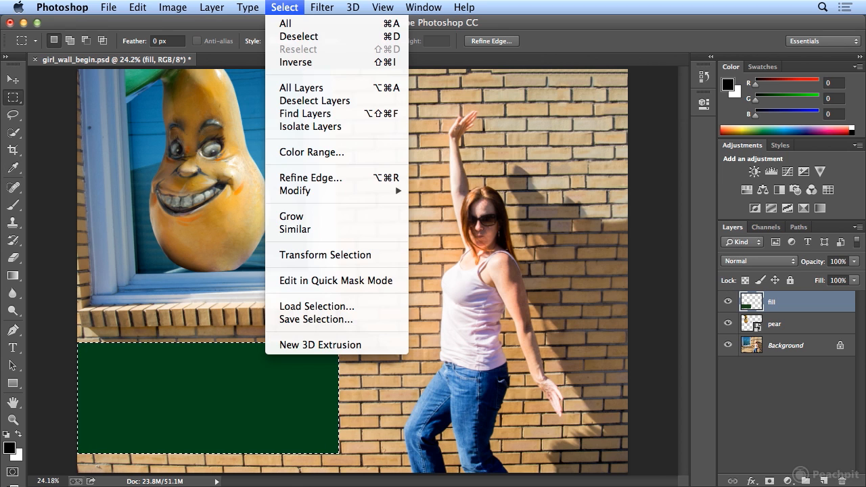
pyautogui.click(290, 35)
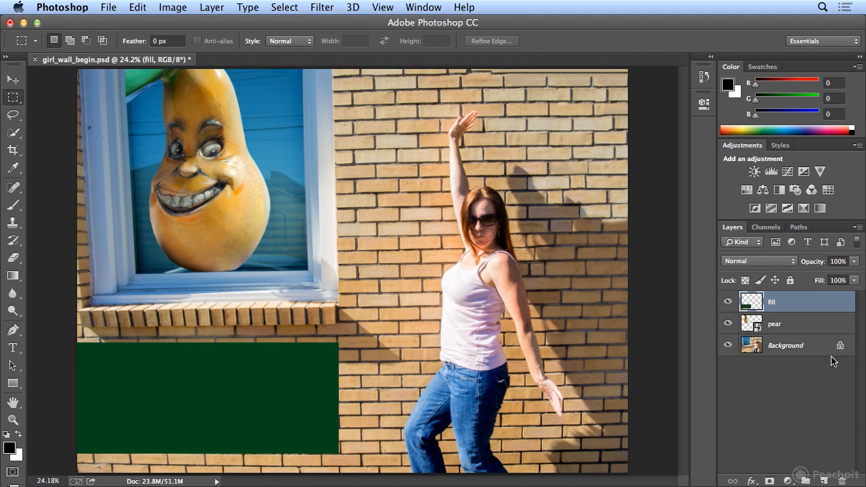
# Step: Lower the fill layer's opacity to 40% and make white the foreground color
pyautogui.click(855, 263)
pyautogui.moveTo(856, 277); pyautogui.dragTo(817, 279)
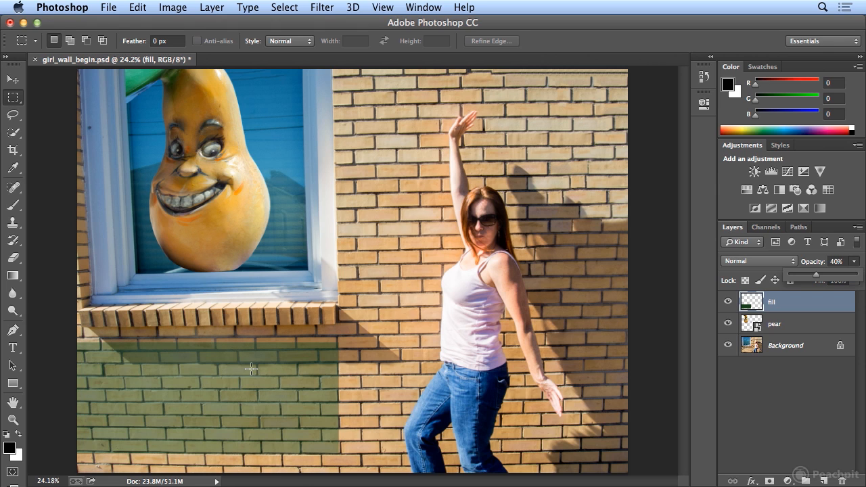
pyautogui.click(19, 436)
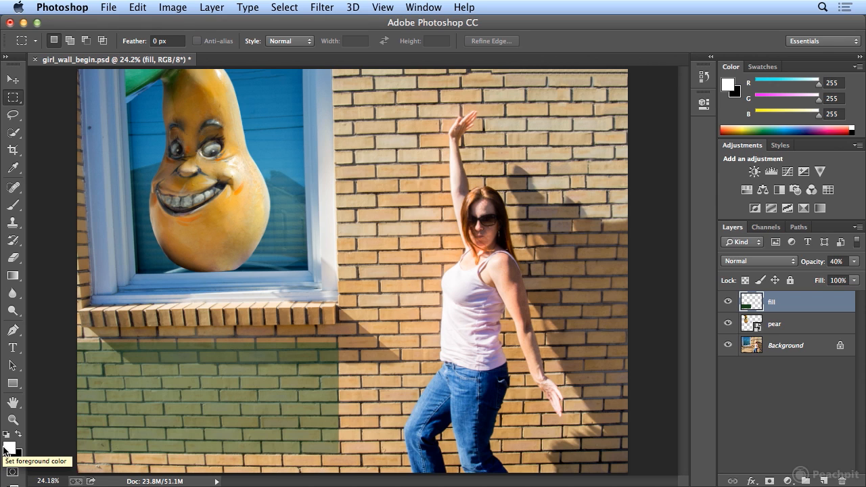
# Step: Add white text on the green rectangle reading "Dance like" on one line and "nobody is watching" on the next
pyautogui.click(11, 349)
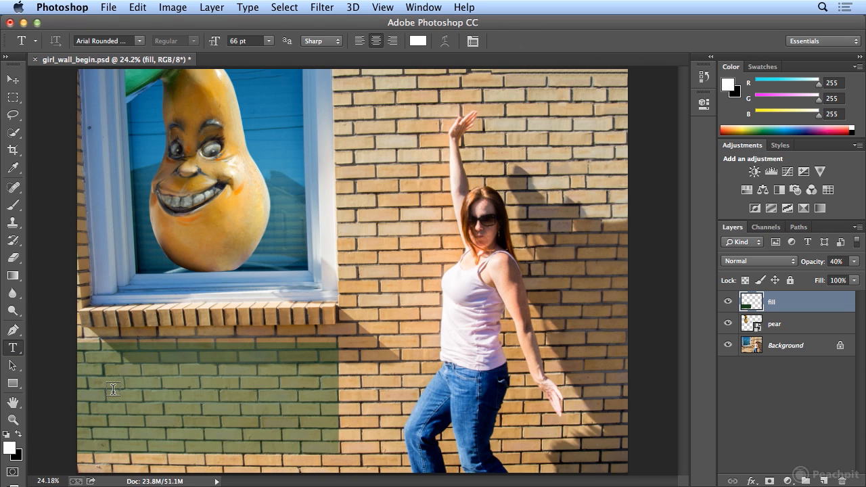
pyautogui.click(113, 389)
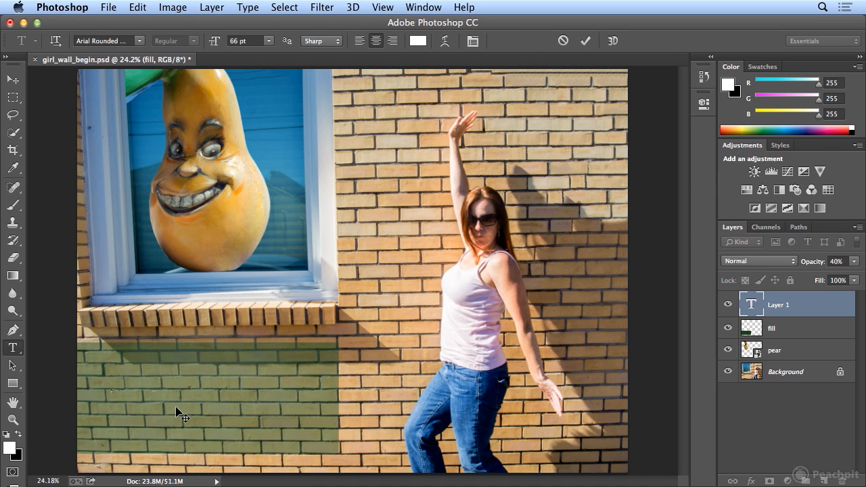
pyautogui.write('Dance lin')
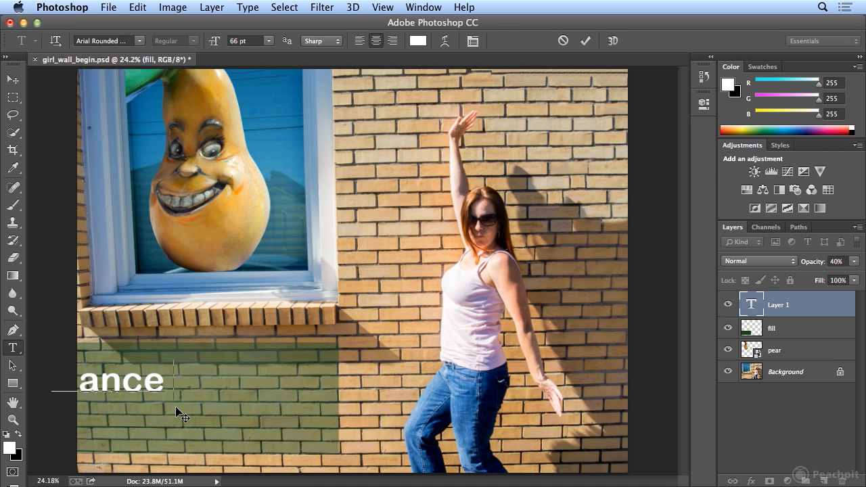
pyautogui.write('e')
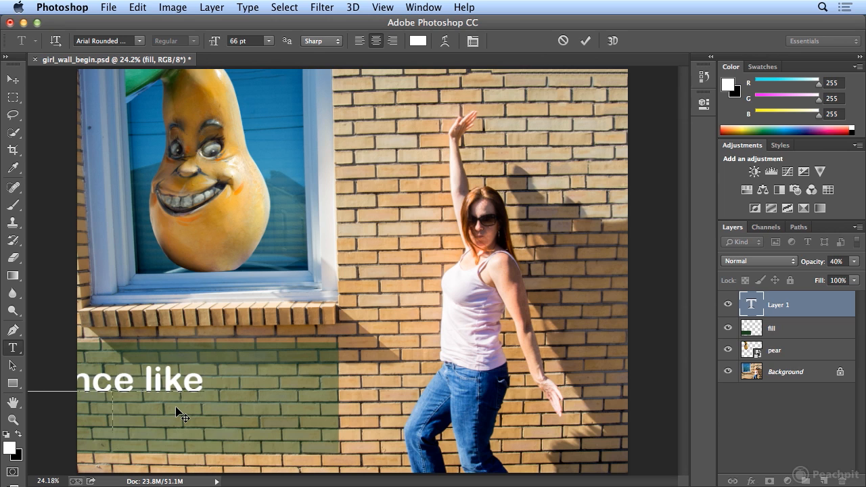
pyautogui.write('nobody is')
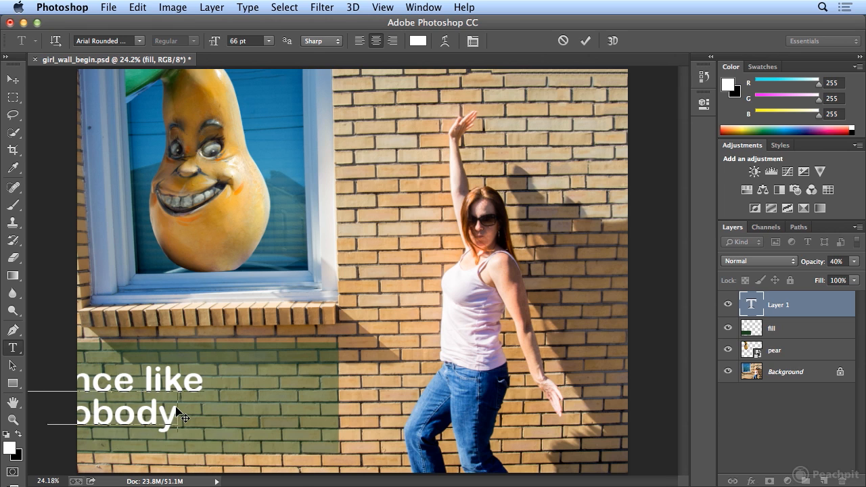
pyautogui.write(' watching')
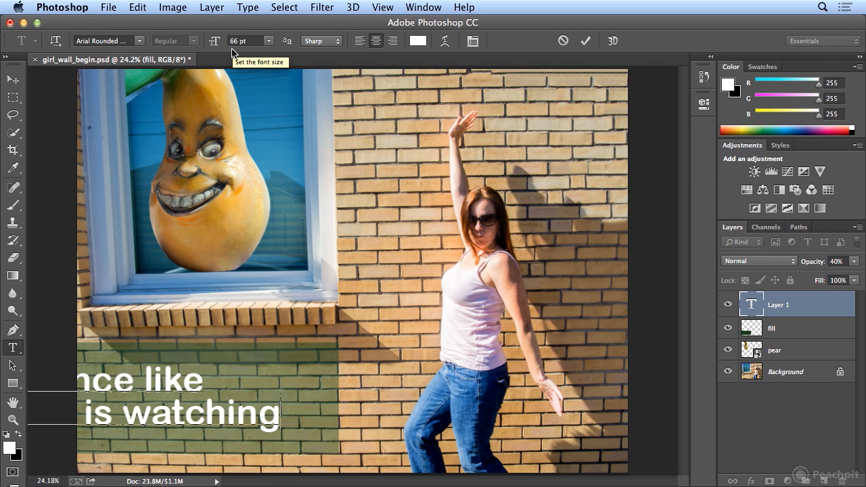
# Step: Left-align all of the text and move it close to the green rectangle's left edge
pyautogui.click(282, 7)
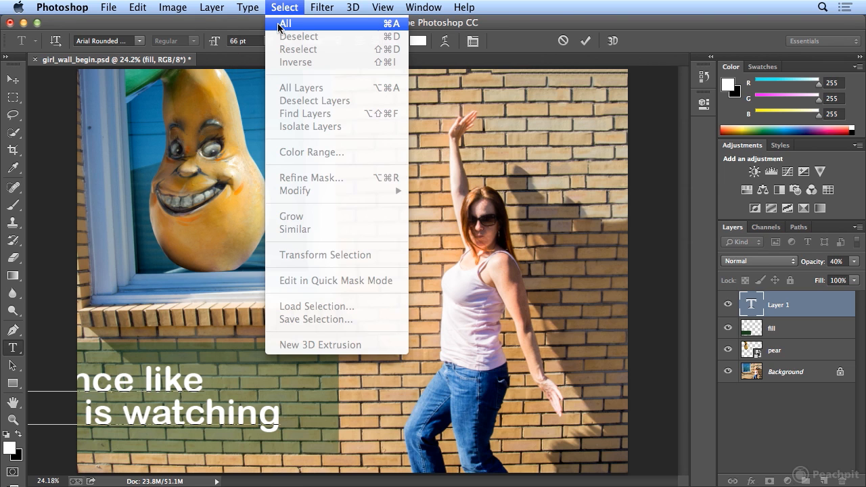
pyautogui.click(282, 23)
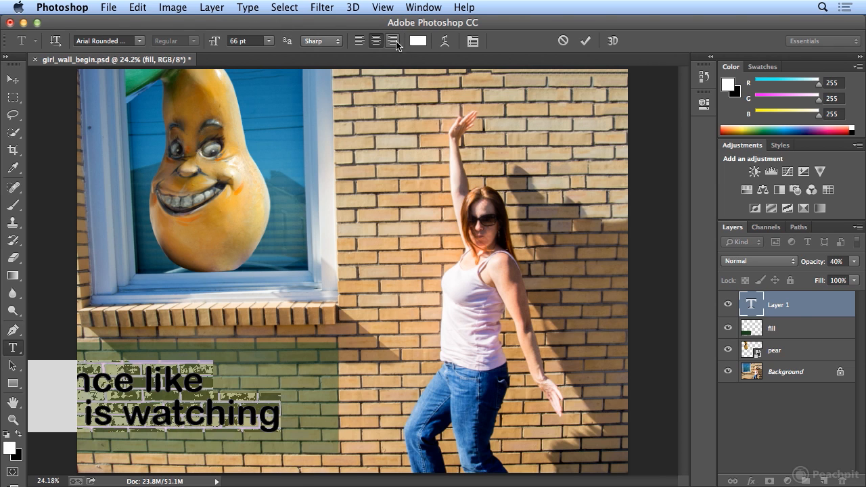
pyautogui.click(360, 42)
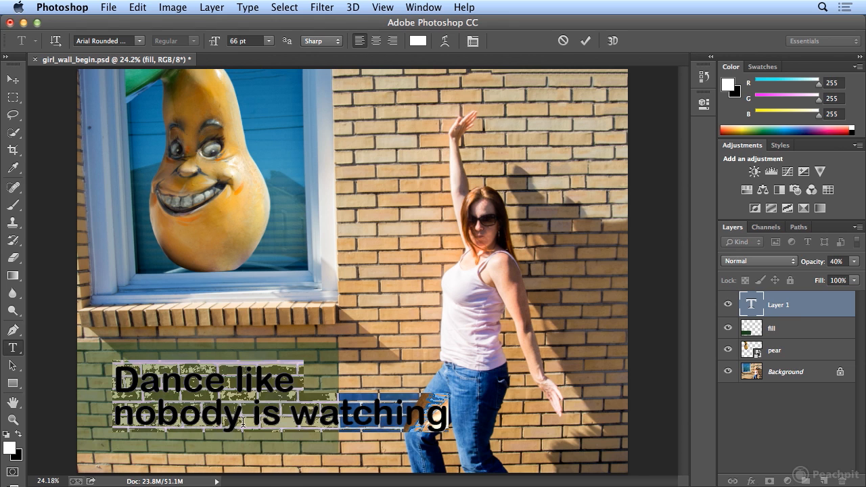
pyautogui.moveTo(239, 445); pyautogui.dragTo(213, 445)
pyautogui.click(170, 393)
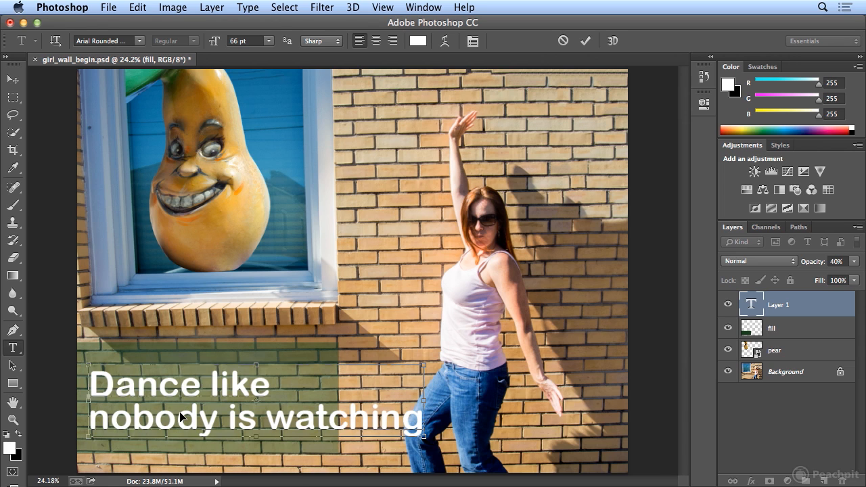
pyautogui.press('super+a')
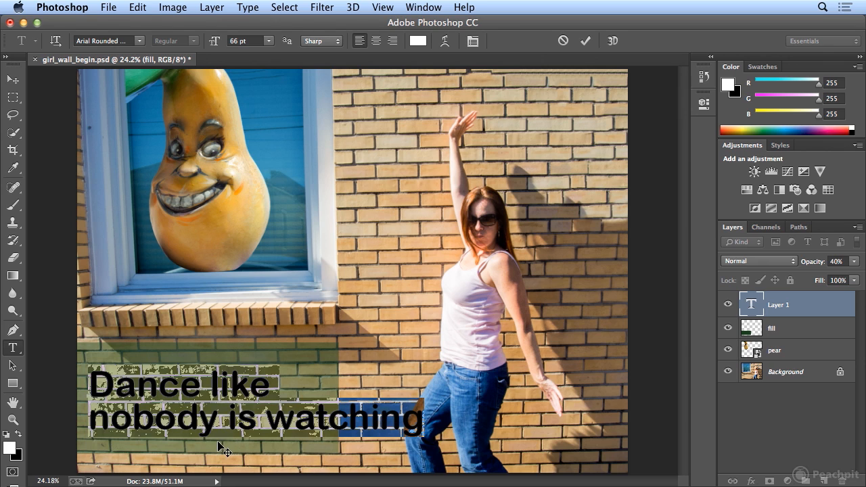
pyautogui.click(205, 418)
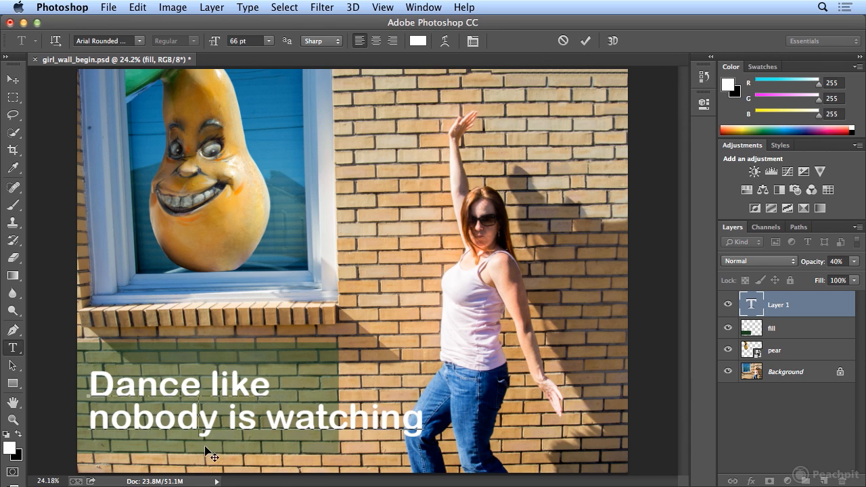
pyautogui.moveTo(238, 458)
pyautogui.mouseDown()
pyautogui.moveTo(226, 457)
pyautogui.moveTo(249, 458)
pyautogui.moveTo(230, 454)
pyautogui.mouseUp()
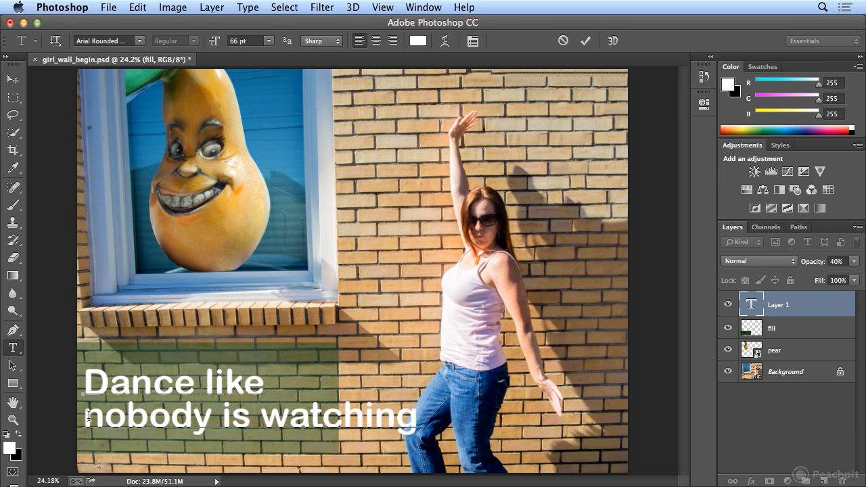
# Step: Rebreak the text into "Dance like nobody" and "is watching", and set its font size to 47 pt
pyautogui.click(89, 413)
pyautogui.press('BackSpace')
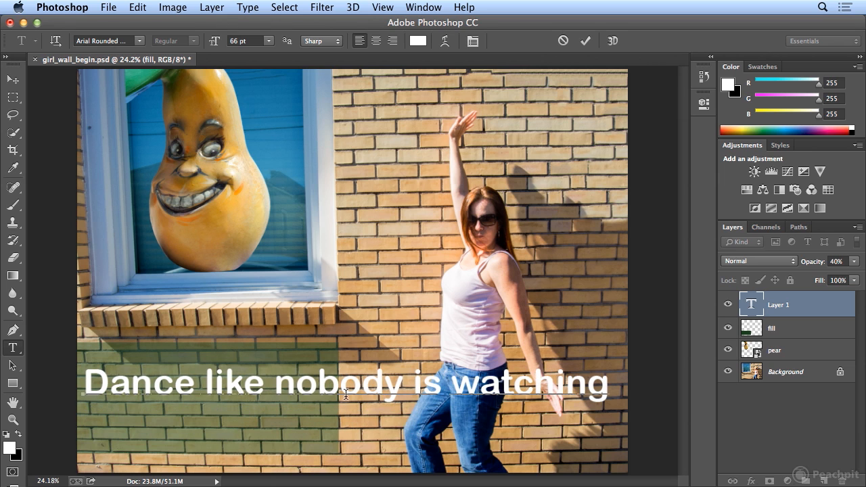
pyautogui.click(412, 383)
pyautogui.press('Return')
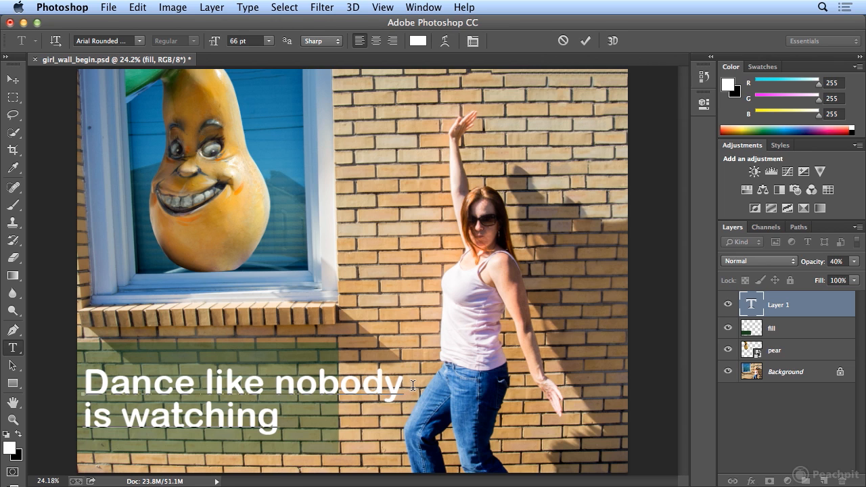
pyautogui.hotkey('ctrl', 'a')
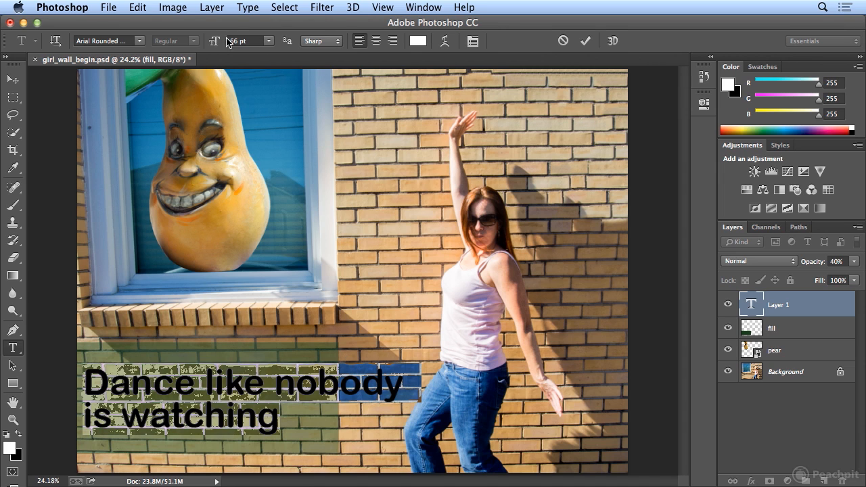
pyautogui.moveTo(218, 42); pyautogui.dragTo(210, 54)
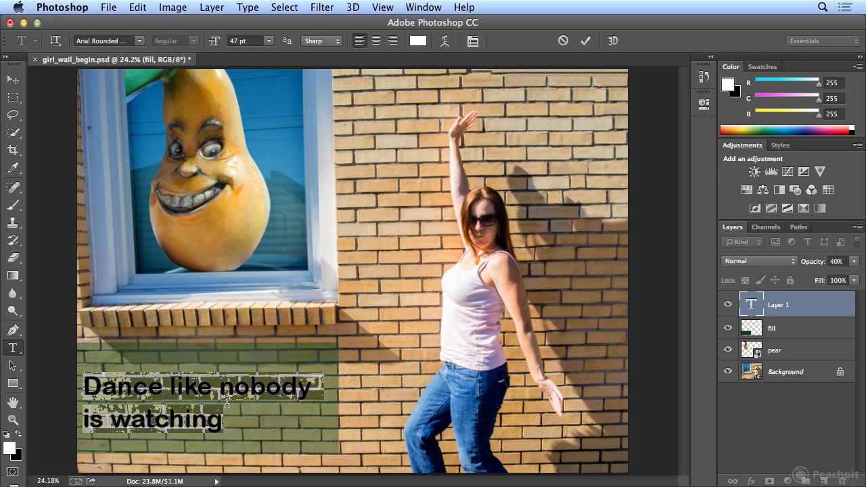
# Step: Set the selected text's leading to 49 pt and its kerning to Optical
pyautogui.click(471, 42)
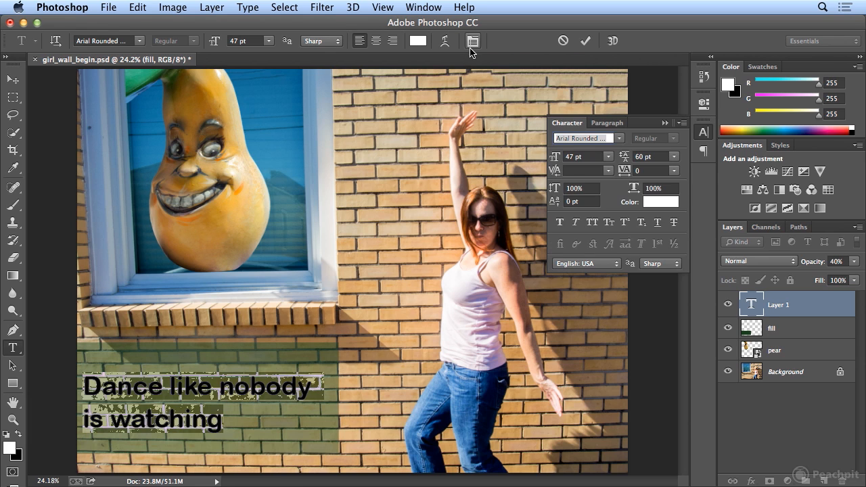
pyautogui.click(673, 157)
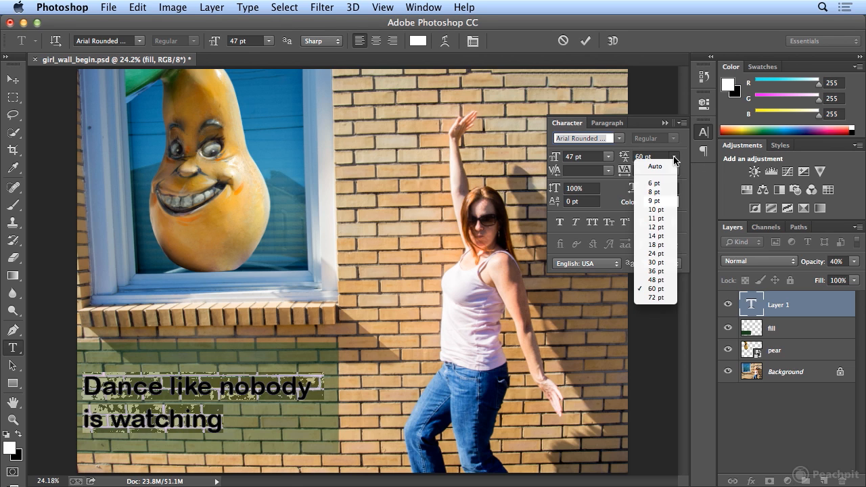
pyautogui.click(674, 156)
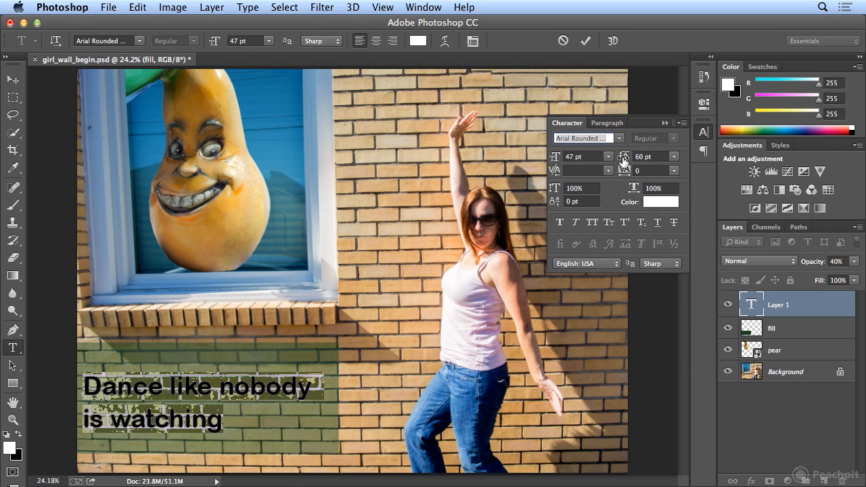
pyautogui.moveTo(623, 160)
pyautogui.mouseDown()
pyautogui.moveTo(610, 177)
pyautogui.moveTo(615, 168)
pyautogui.mouseUp()
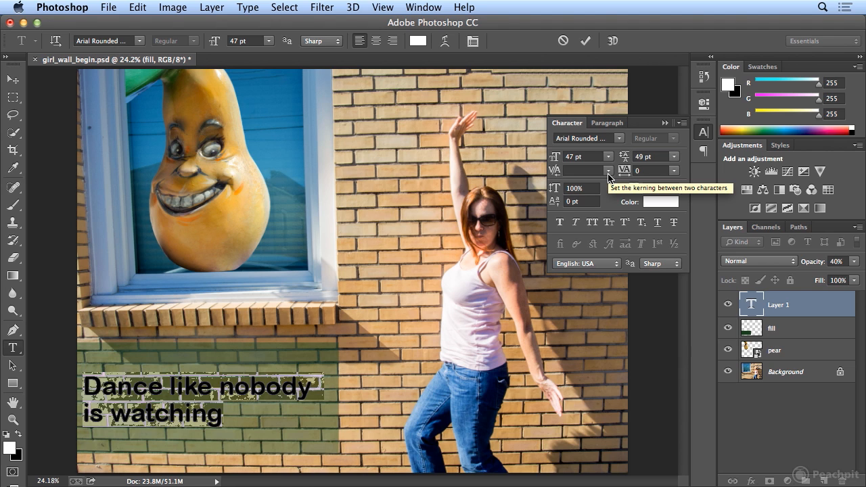
pyautogui.click(608, 178)
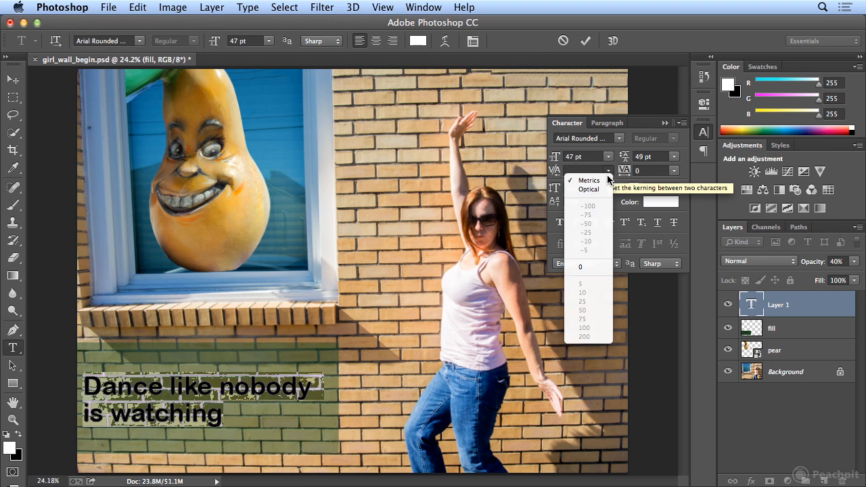
pyautogui.click(604, 189)
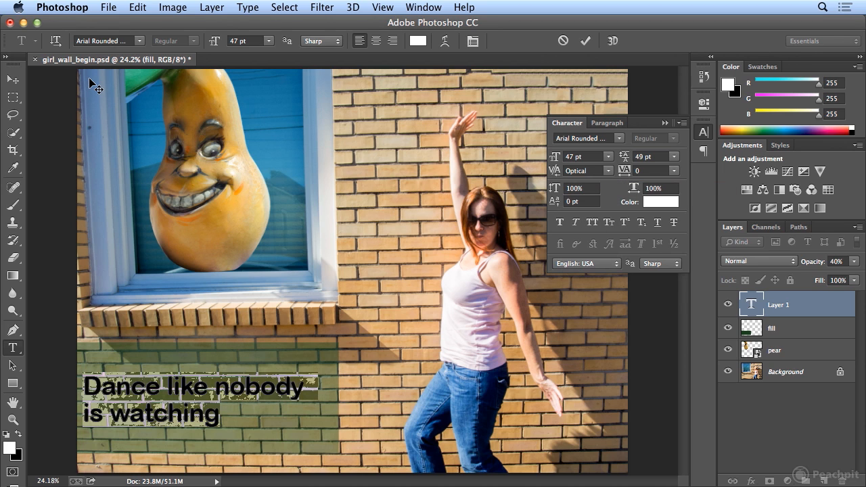
# Step: Set the selected text's font to Avenir
pyautogui.click(90, 39)
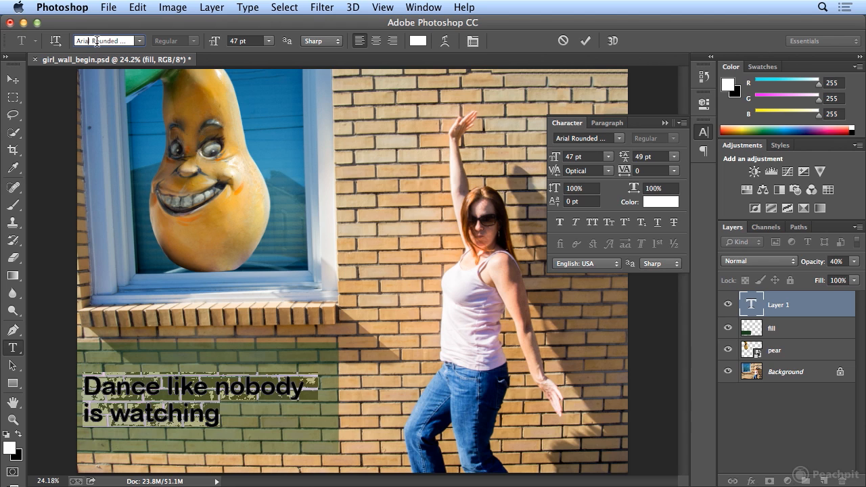
pyautogui.click(139, 40)
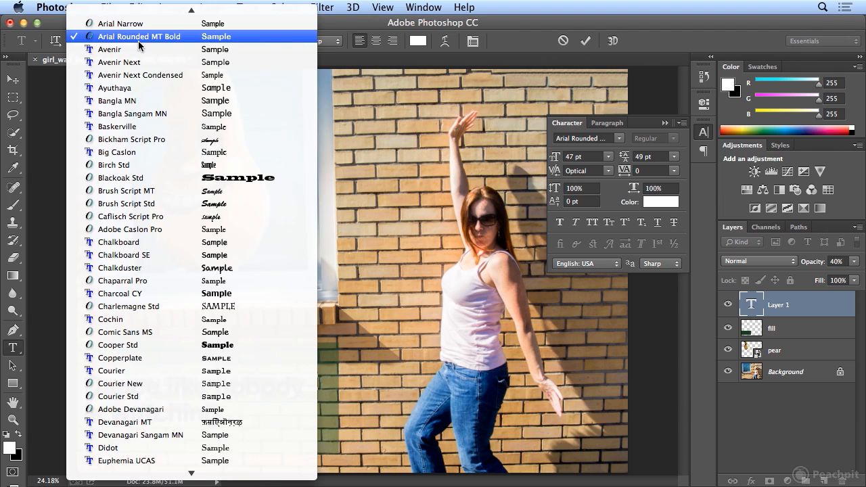
pyautogui.click(112, 40)
pyautogui.click(92, 41)
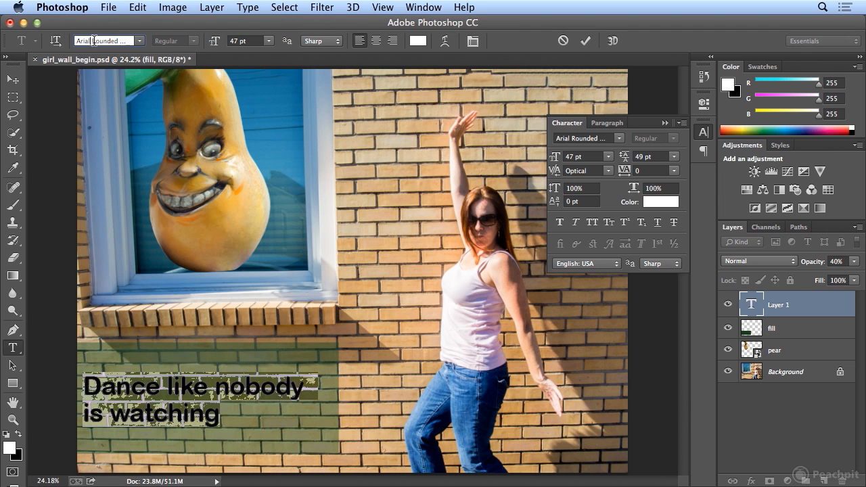
pyautogui.write('Avenir')
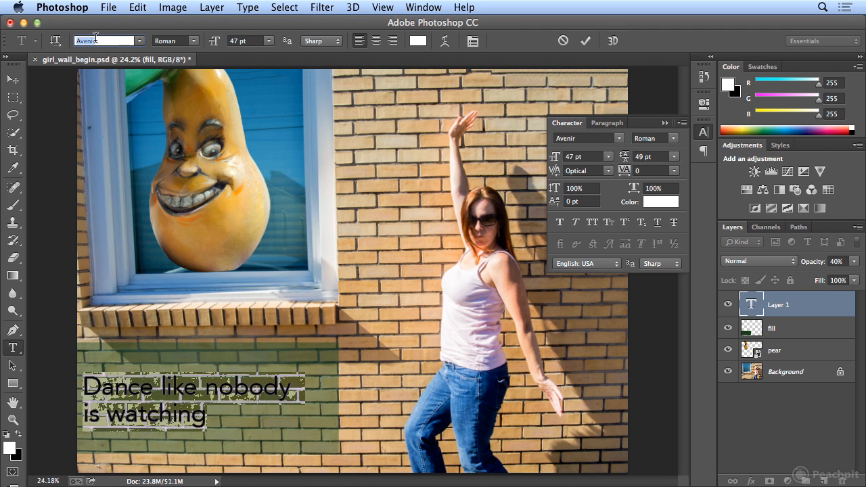
# Step: Preview successive fonts on the selected text and set it to Chalkboard Regular
pyautogui.press('Down')
pyautogui.press('Down')
pyautogui.press('Down')
pyautogui.press('Down')
pyautogui.press('Down')
pyautogui.press('Down')
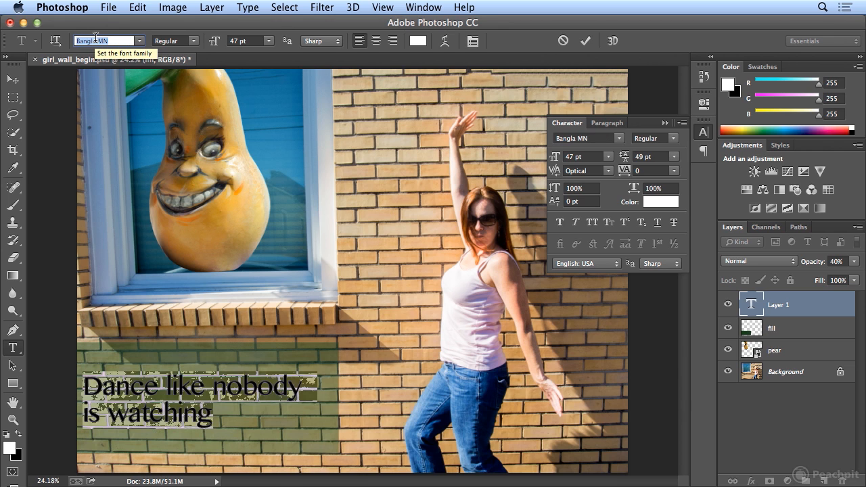
pyautogui.press('Down')
pyautogui.press('Down')
pyautogui.press('Down')
pyautogui.press('Down')
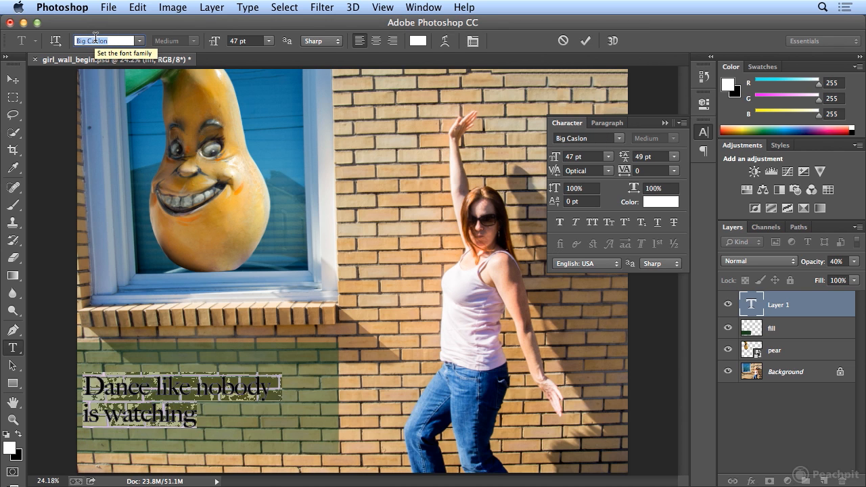
pyautogui.press('Down')
pyautogui.press('Down')
pyautogui.press('Down')
pyautogui.press('Down')
pyautogui.press('Down')
pyautogui.press('Down')
pyautogui.press('Down')
pyautogui.press('Down')
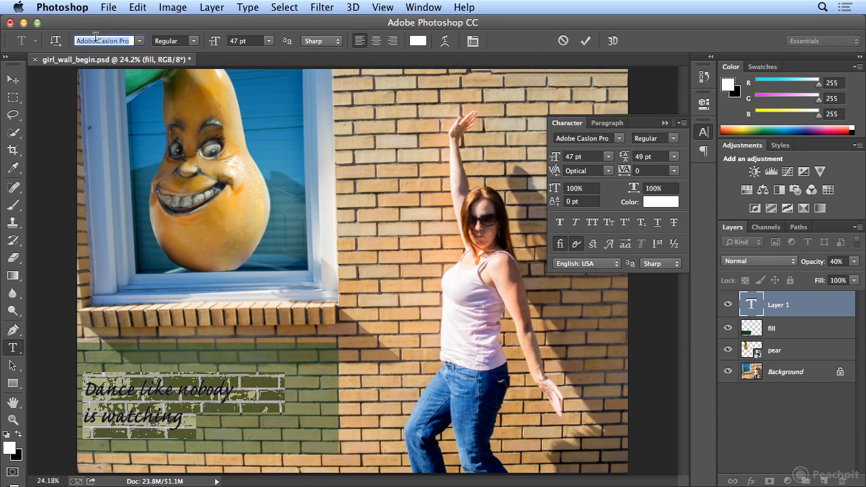
pyautogui.press('Down')
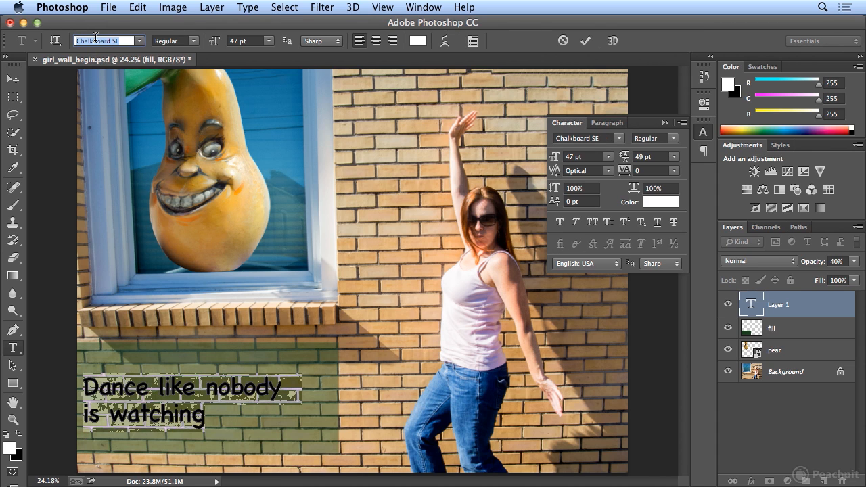
pyautogui.press('Up')
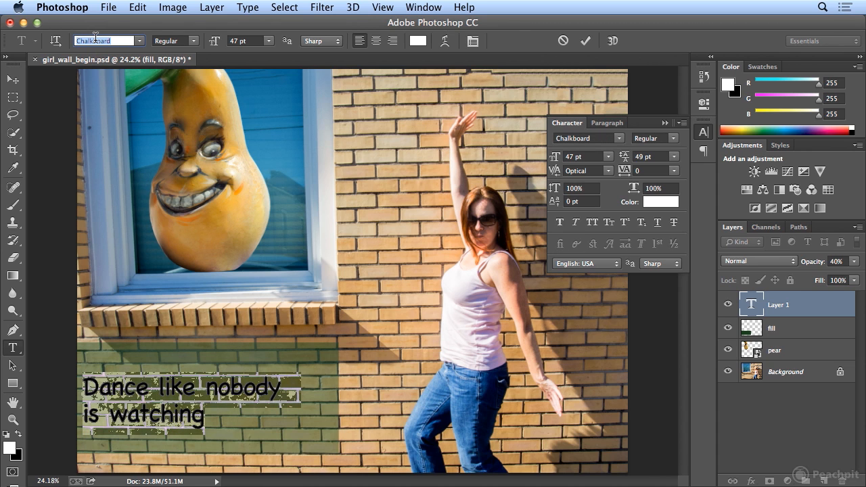
# Step: Set the selected text's font to Arial Rounded MT Bold and commit the text edit
pyautogui.click(139, 41)
pyautogui.moveTo(144, 11)
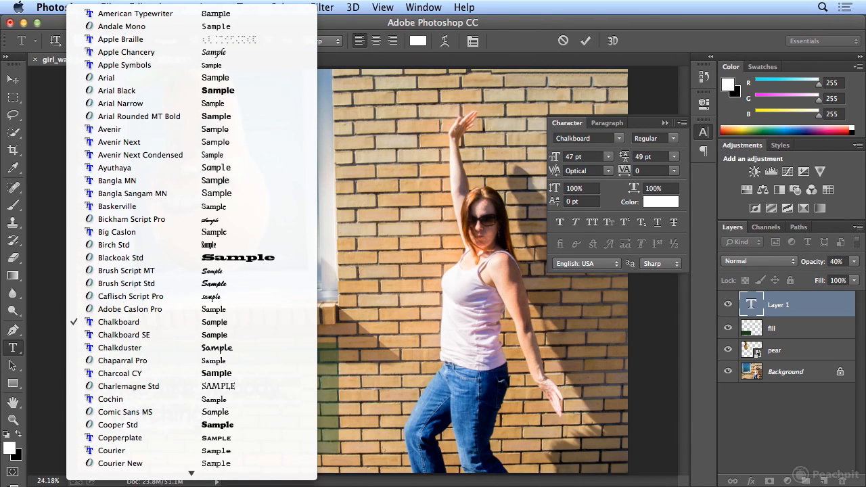
pyautogui.click(150, 118)
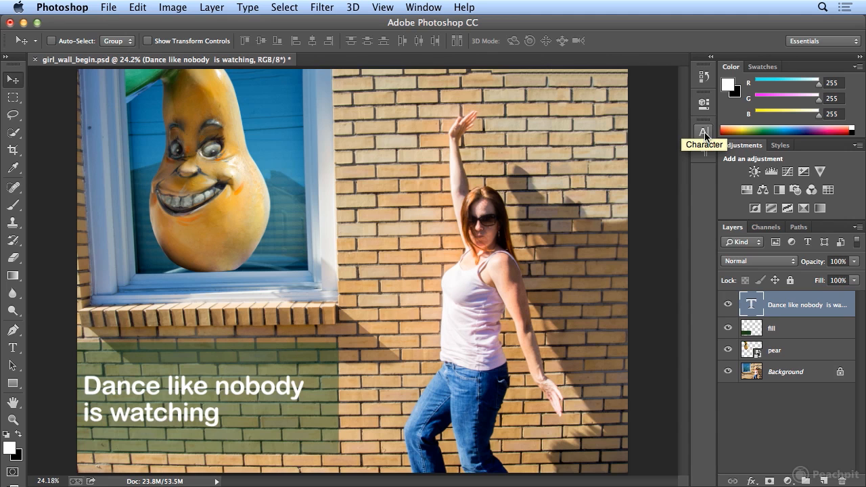
# Step: Hide and show the fill layer twice to compare the text with and without the green rectangle
pyautogui.click(728, 328)
pyautogui.click(728, 328)
pyautogui.click(728, 329)
pyautogui.click(728, 329)
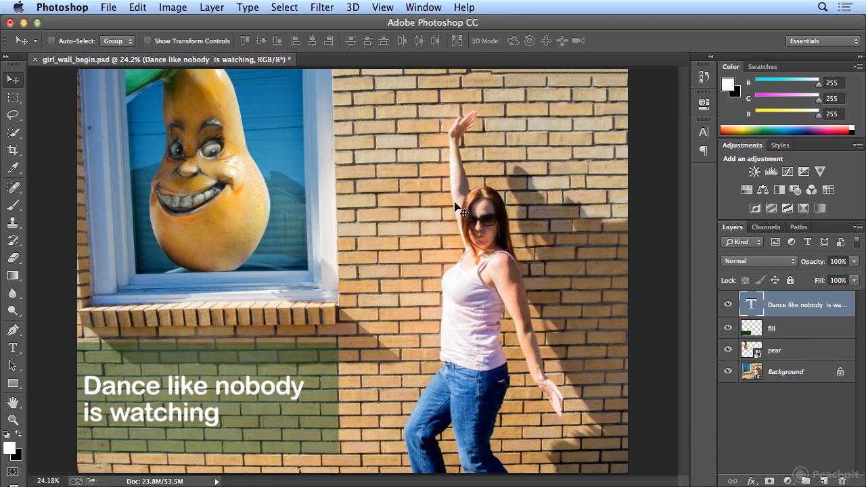
pyautogui.click(110, 8)
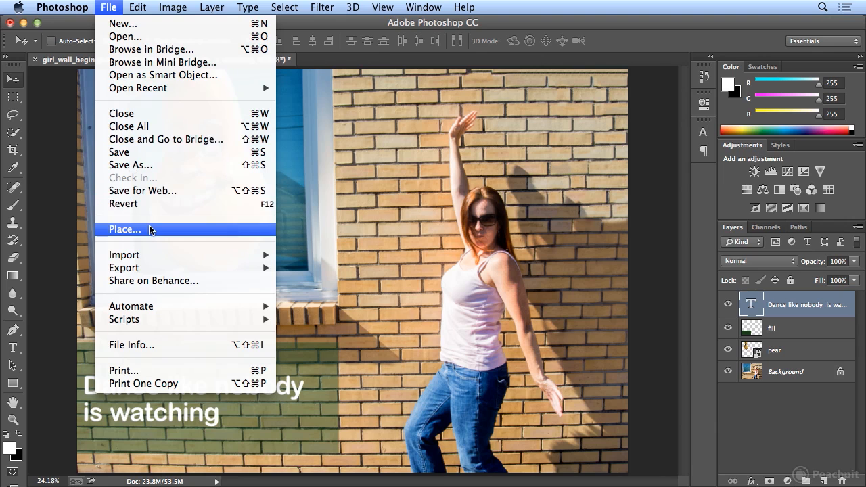
pyautogui.click(104, 6)
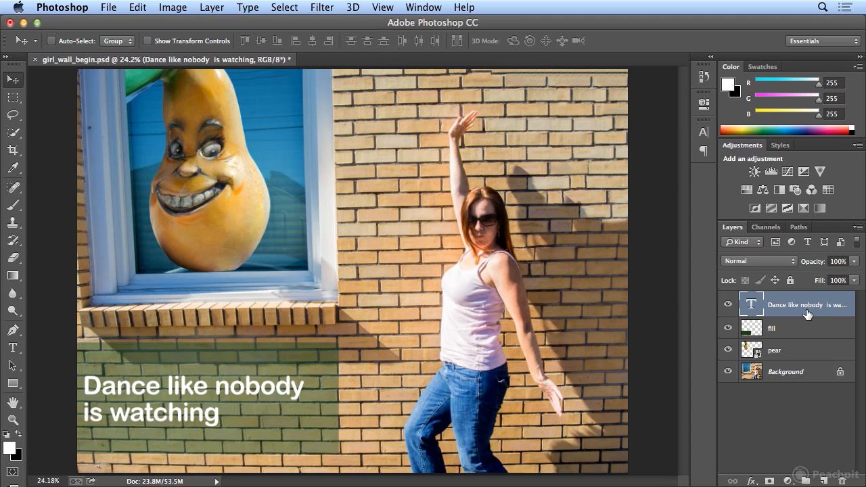
# Step: Nudge the "Dance like nobody is watching" text slightly to the right within the green rectangle
pyautogui.hotkey('shift', 'Right')
pyautogui.hotkey('shift', 'Right')
pyautogui.hotkey('shift', 'Right')
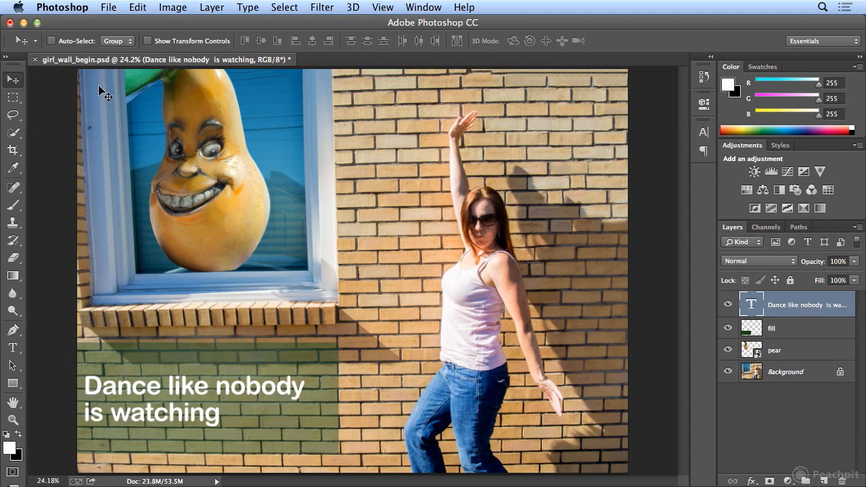
pyautogui.hotkey('shift', 'Right')
pyautogui.hotkey('shift', 'Right')
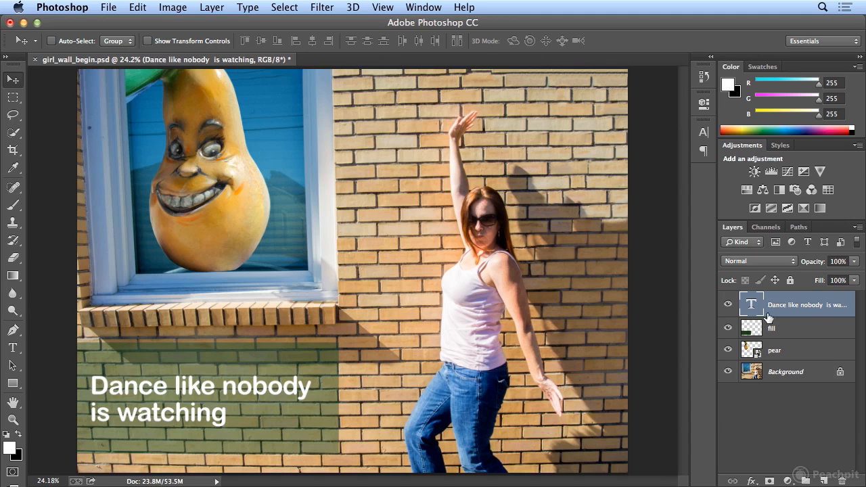
# Step: Try the Darken blending mode on the pear layer, and set it to Soft Light
pyautogui.click(808, 356)
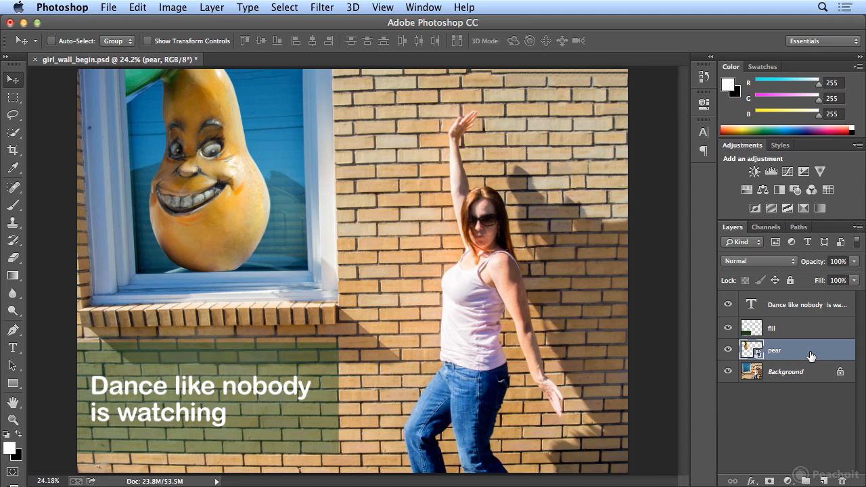
pyautogui.click(768, 264)
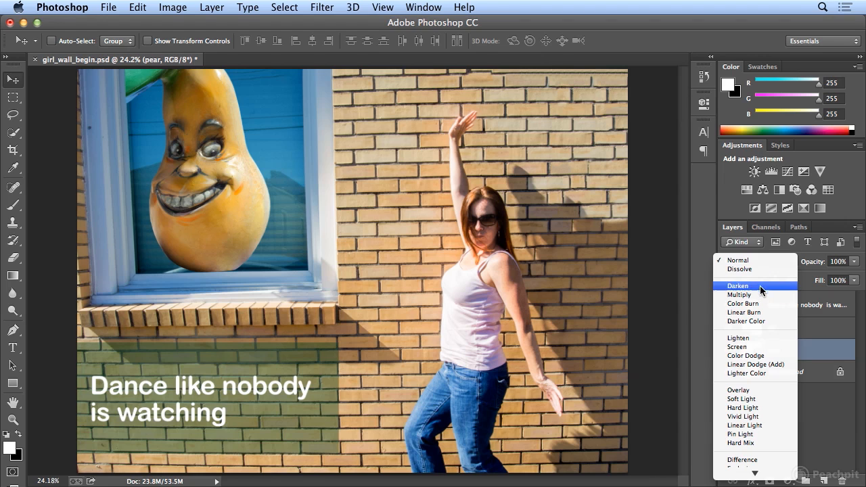
pyautogui.click(762, 288)
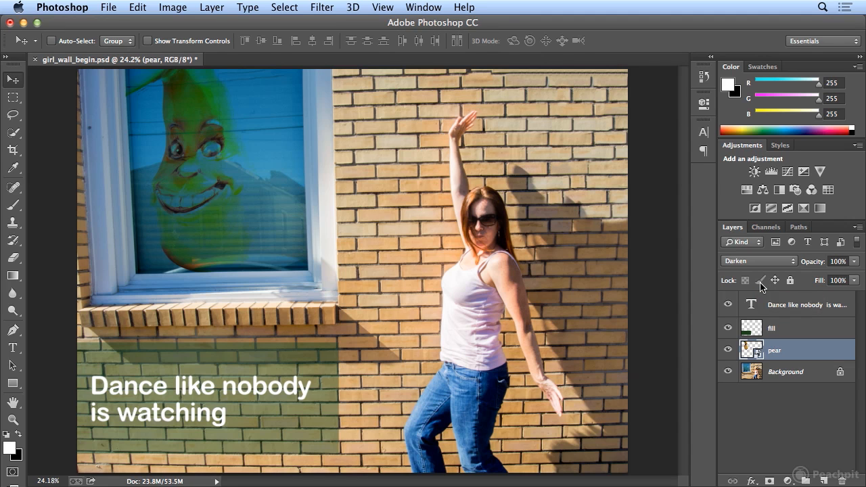
pyautogui.click(762, 262)
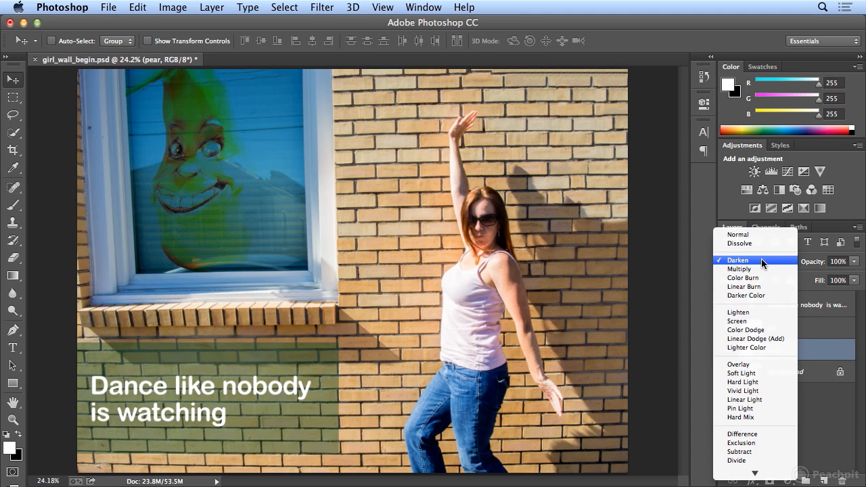
pyautogui.click(766, 374)
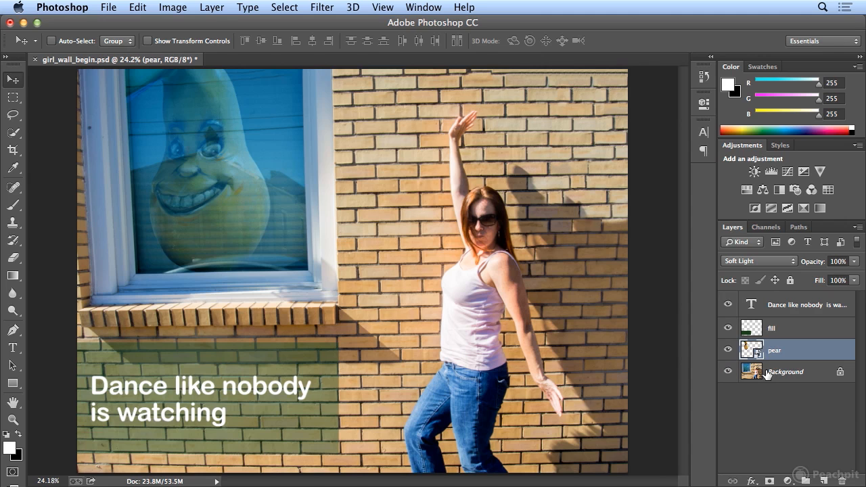
# Step: Try the Hard Light and Vivid Light blending modes on the pear layer, and return it to Soft Light
pyautogui.click(755, 262)
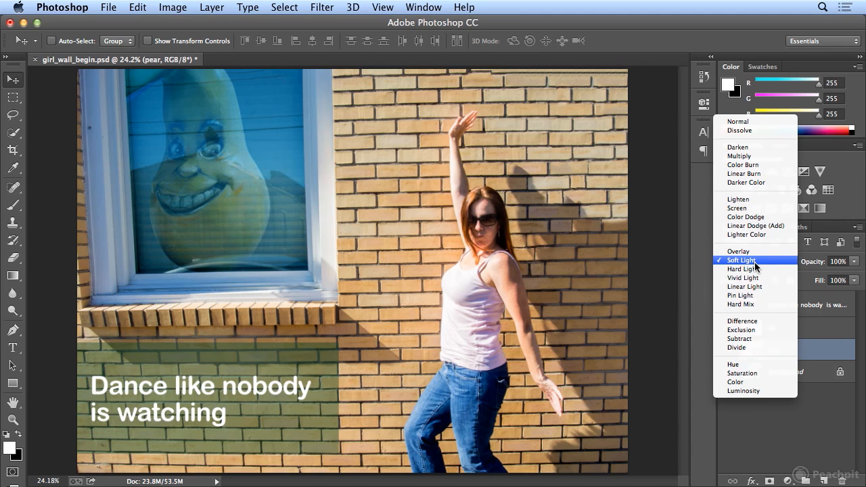
pyautogui.click(753, 268)
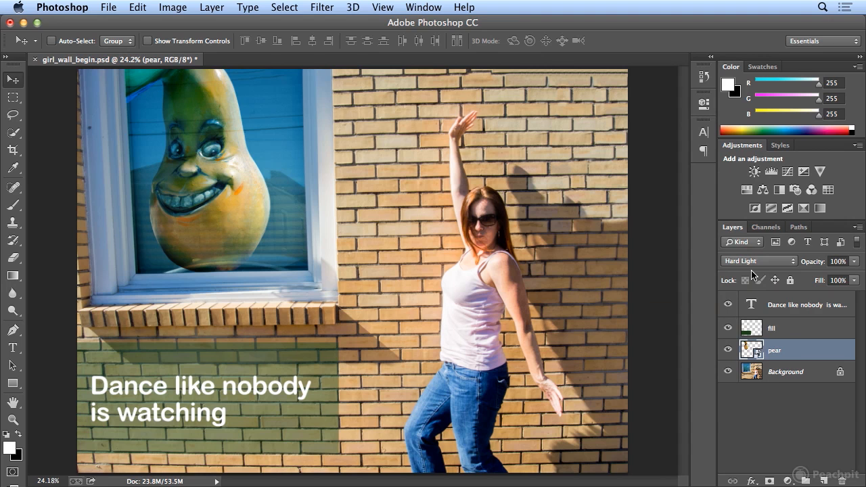
pyautogui.click(751, 265)
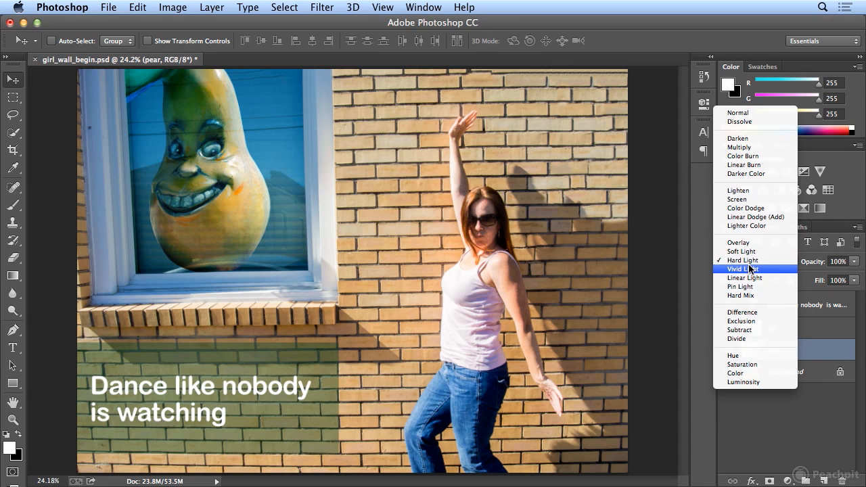
pyautogui.click(750, 269)
pyautogui.click(752, 261)
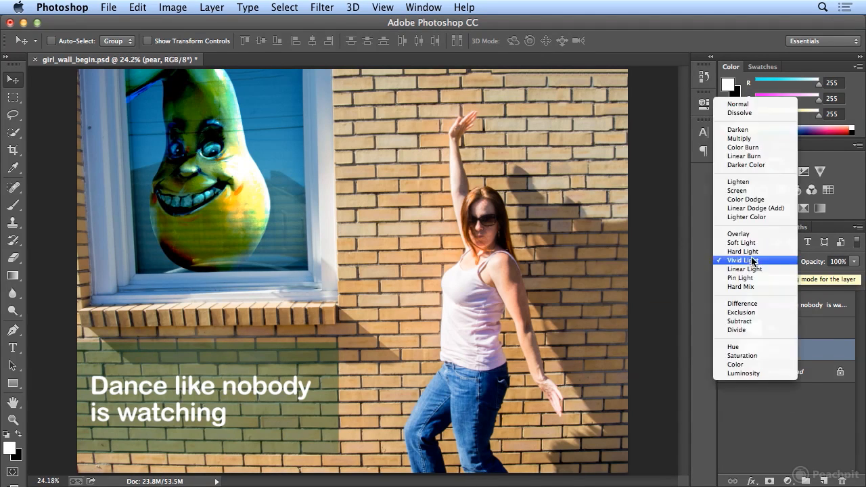
pyautogui.click(751, 243)
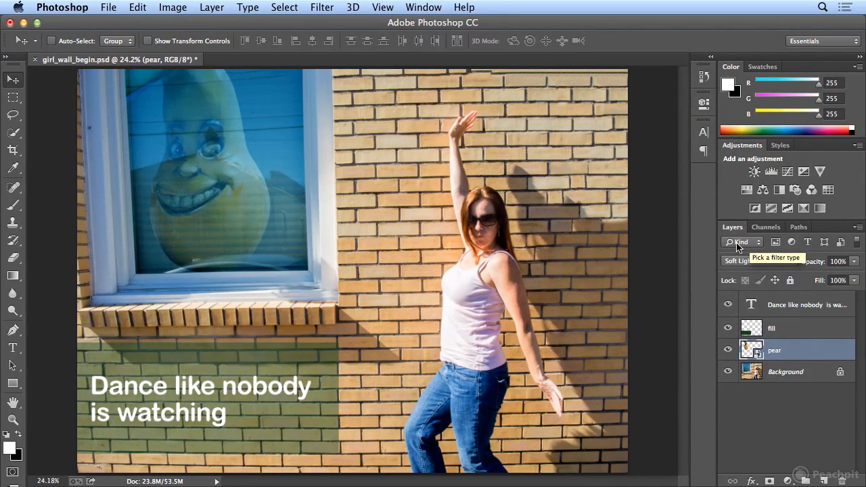